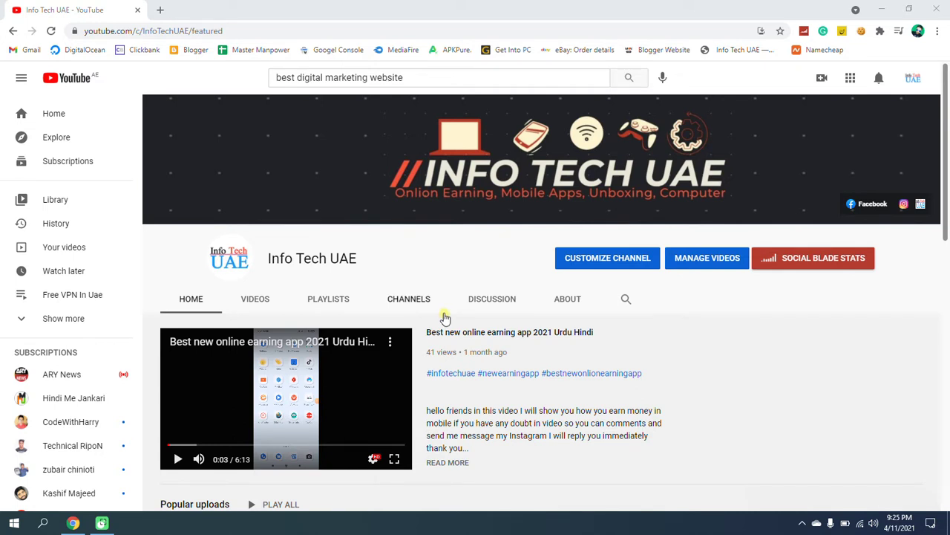
Step: Open Blogger in a new browser tab and start a new blog titled "info tech uae urdu"
left_click(159, 9)
left_click(190, 50)
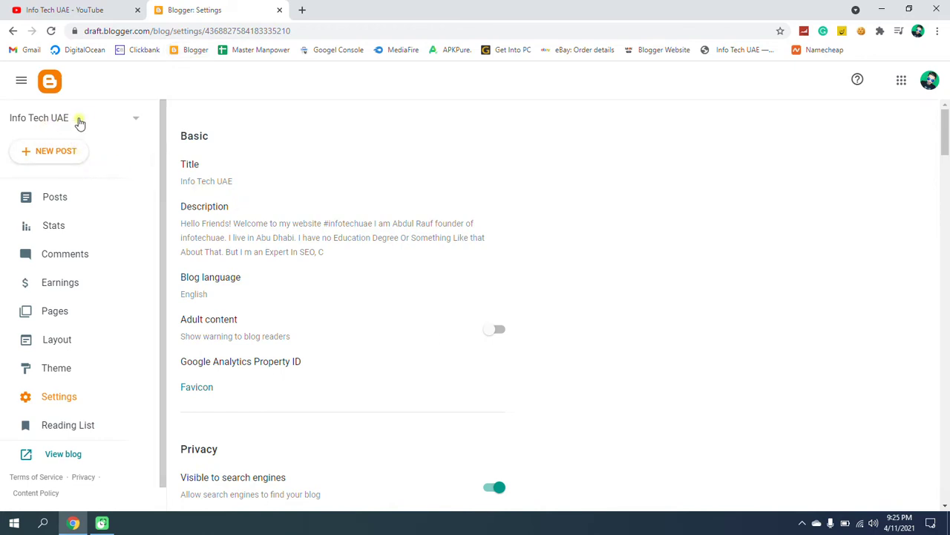
left_click(130, 119)
left_click(44, 184)
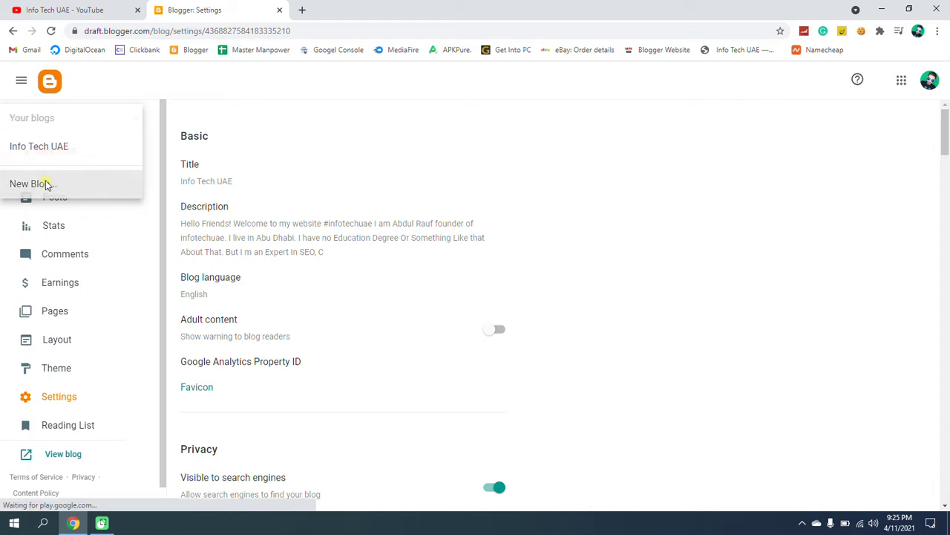
type("info tec")
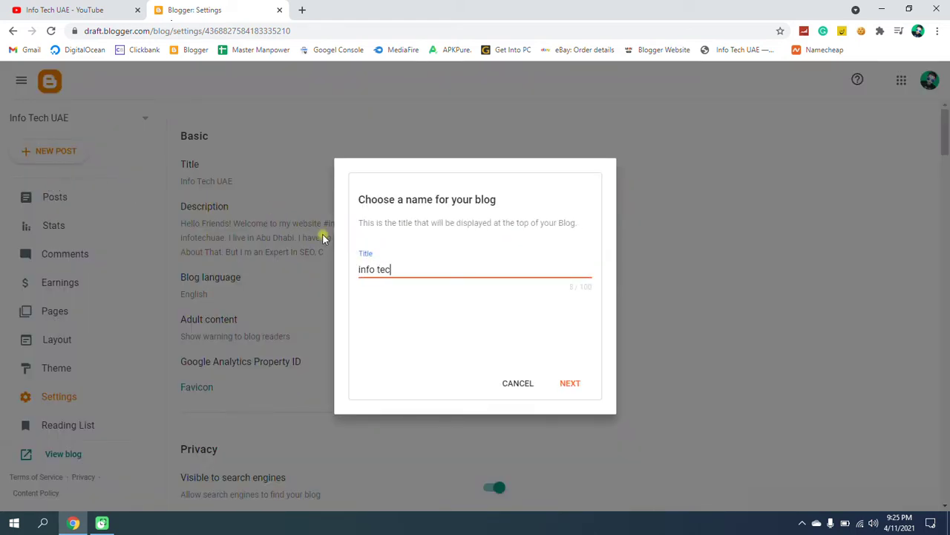
type("h uae urdu")
left_click(566, 388)
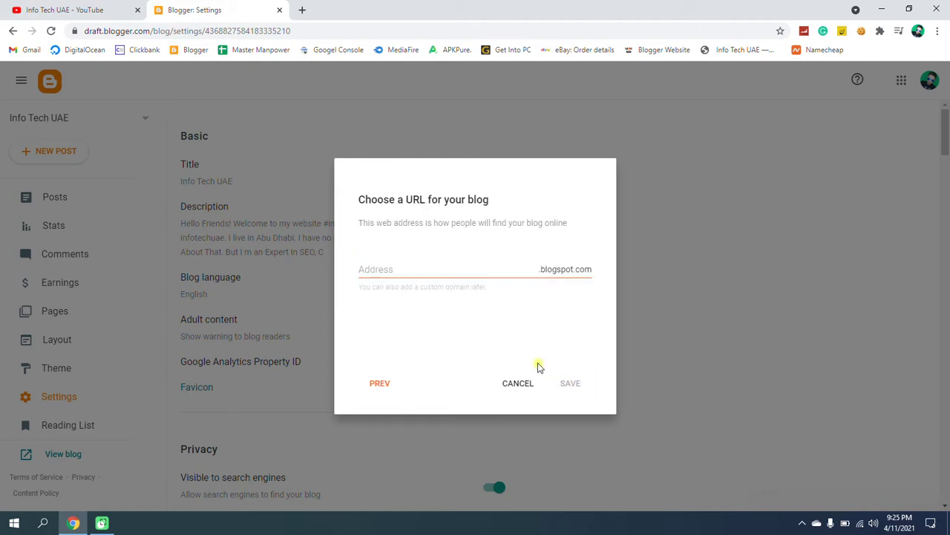
Step: Set the new blog's address to infotechuaeurdu12.blogspot.com and save the blog
left_click(418, 272)
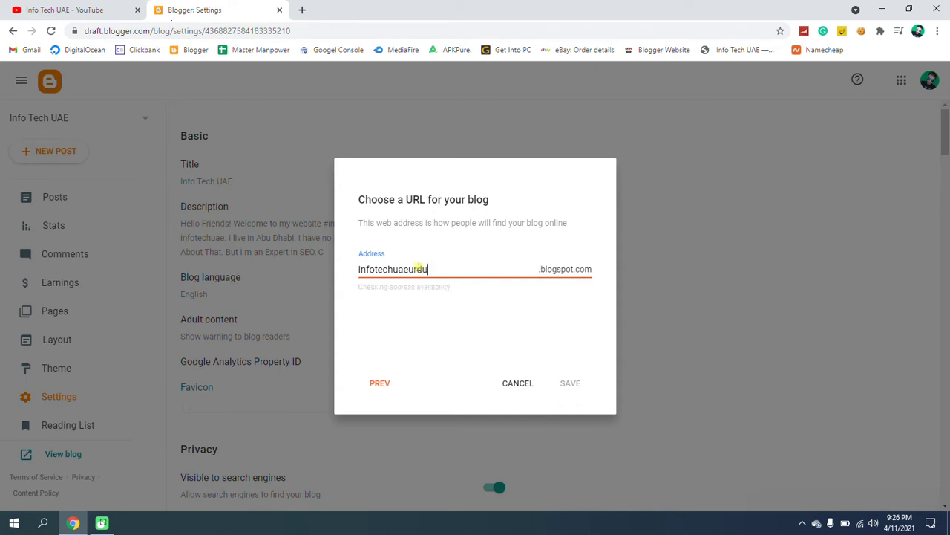
type("12")
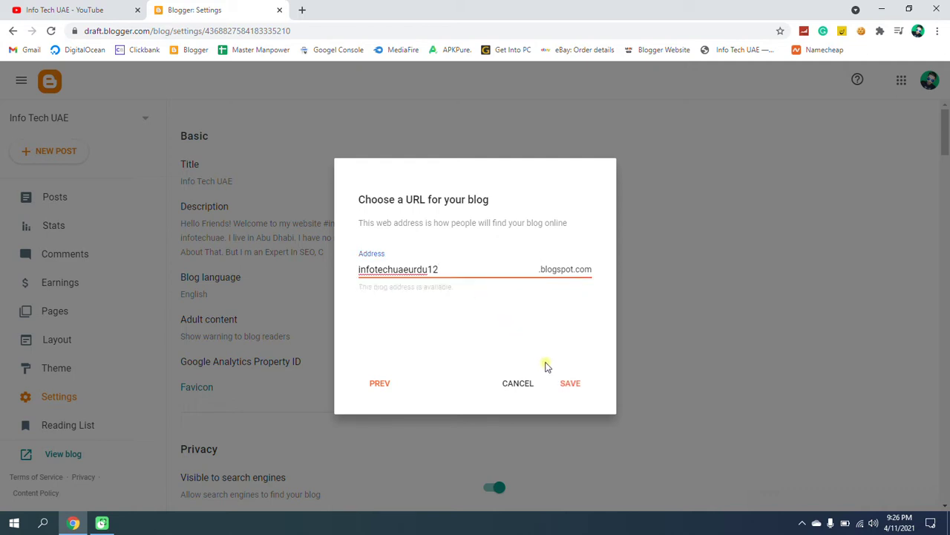
left_click(571, 384)
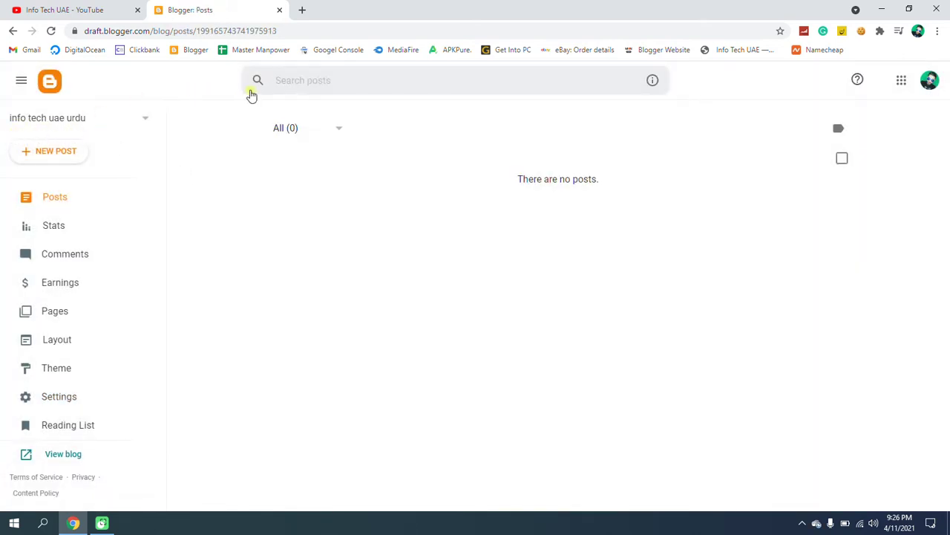
Step: Open Namecheap in a new browser tab and sign in with the account username and password
left_click(302, 9)
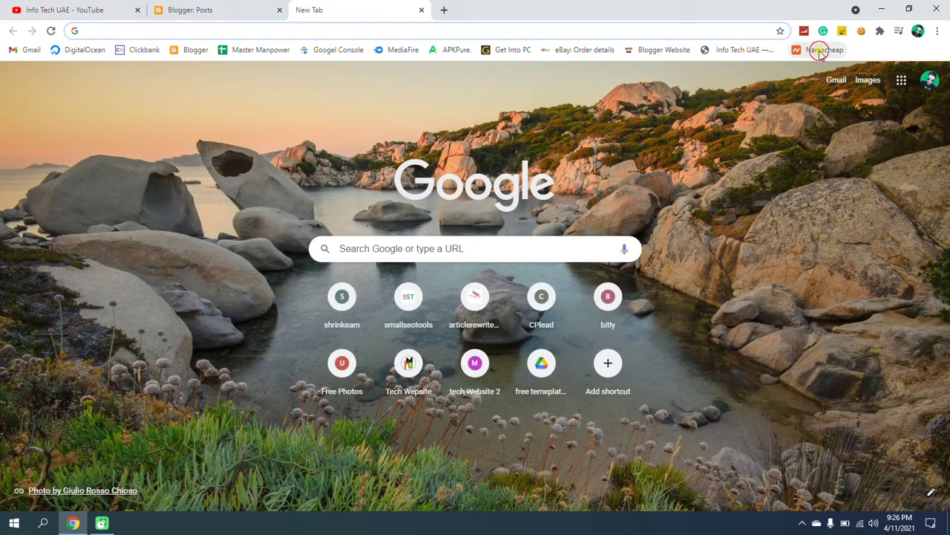
left_click(821, 51)
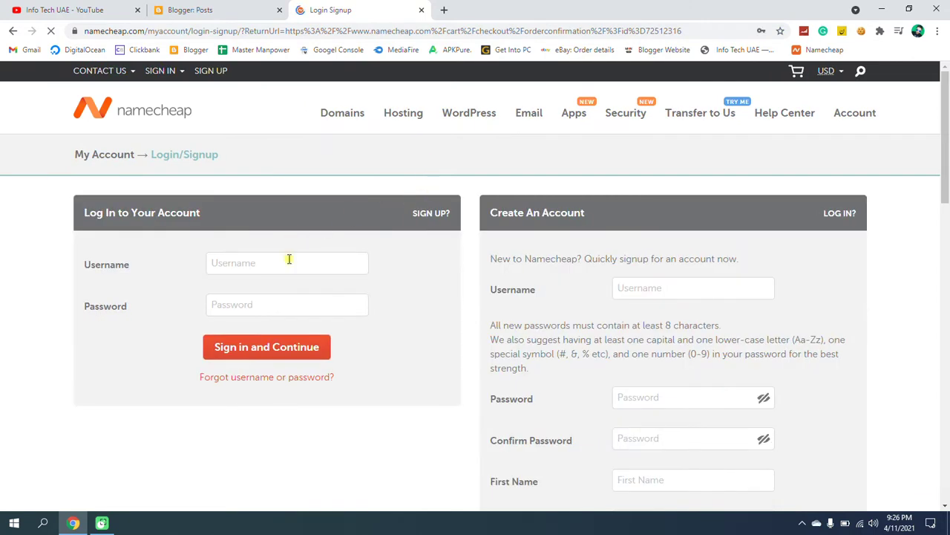
left_click(288, 258)
left_click(275, 287)
left_click(246, 304)
left_click(254, 335)
left_click(256, 343)
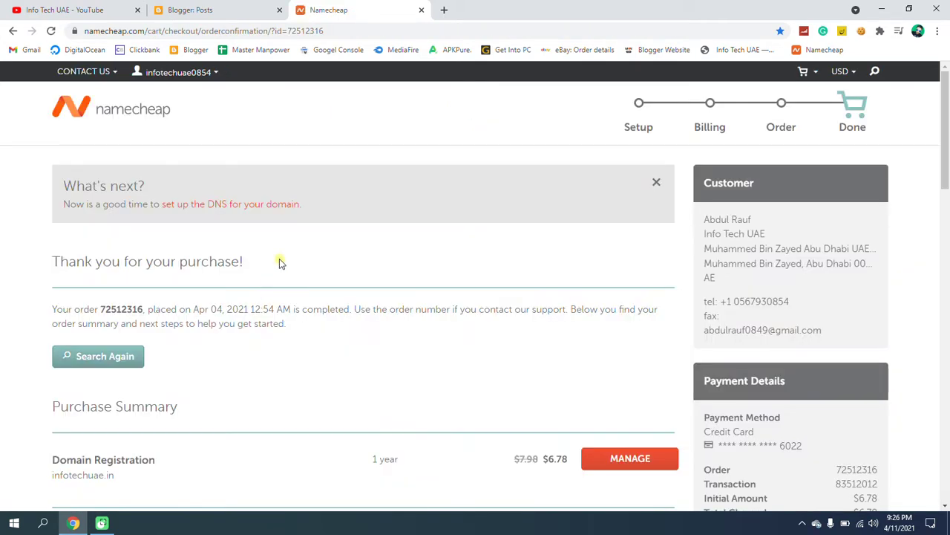
Step: Open the management page of the registered domain infotechuae.in from the purchase summary
scroll(279, 259, "down", 3)
scroll(333, 225, "down", 3)
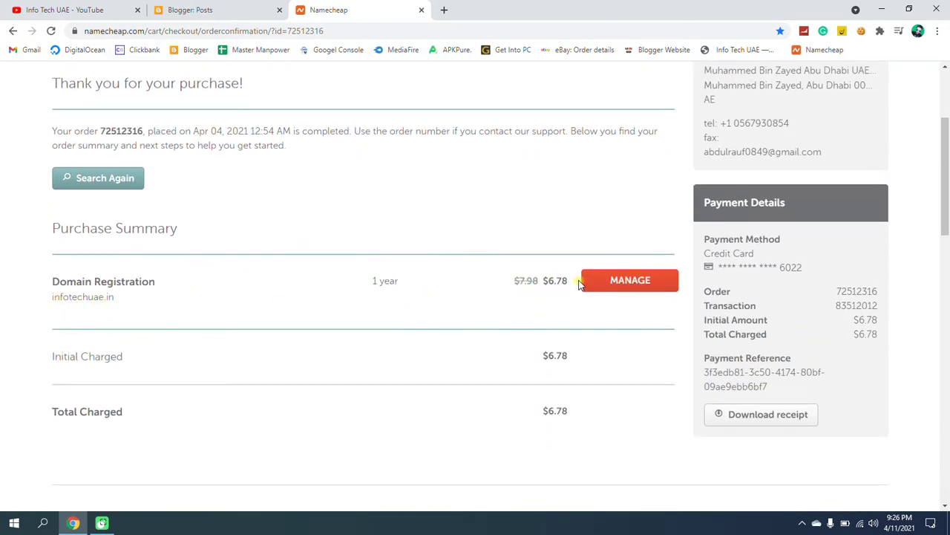
left_click(629, 288)
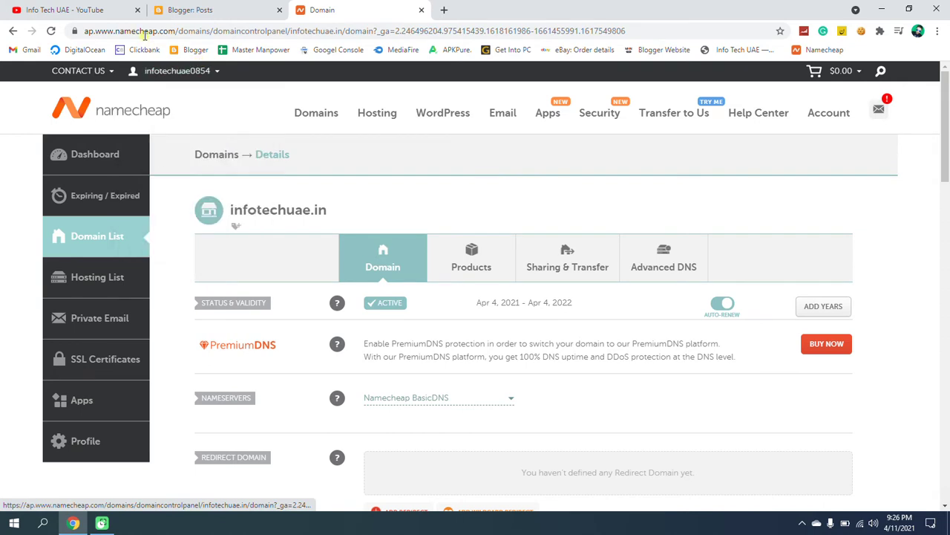
left_click(187, 9)
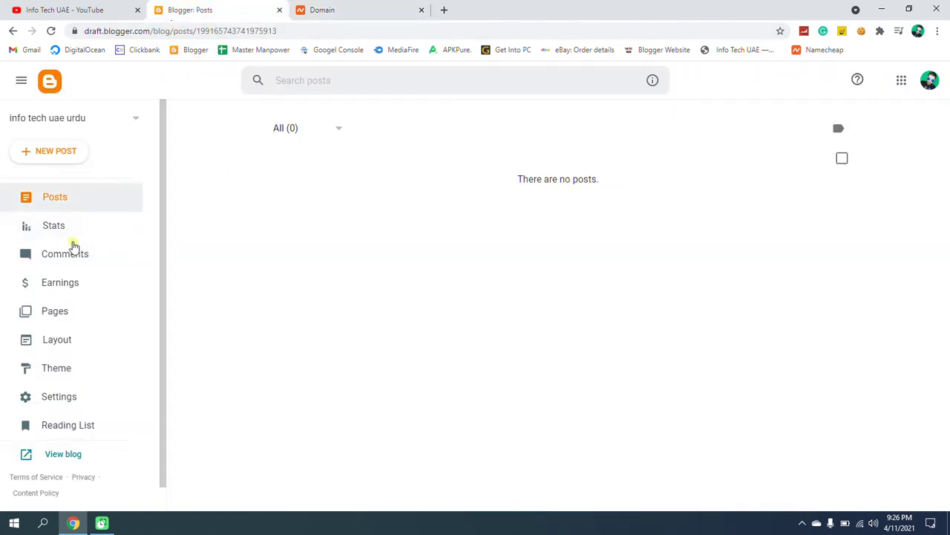
left_click(53, 399)
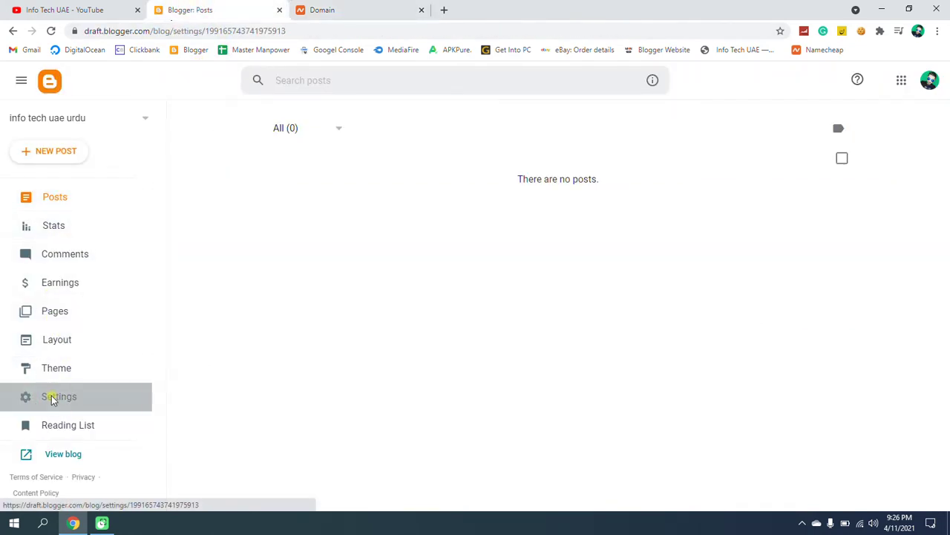
scroll(368, 274, "down", 5)
scroll(372, 268, "down", 8)
scroll(372, 267, "down", 6)
scroll(372, 270, "down", 2)
scroll(372, 270, "up", 4)
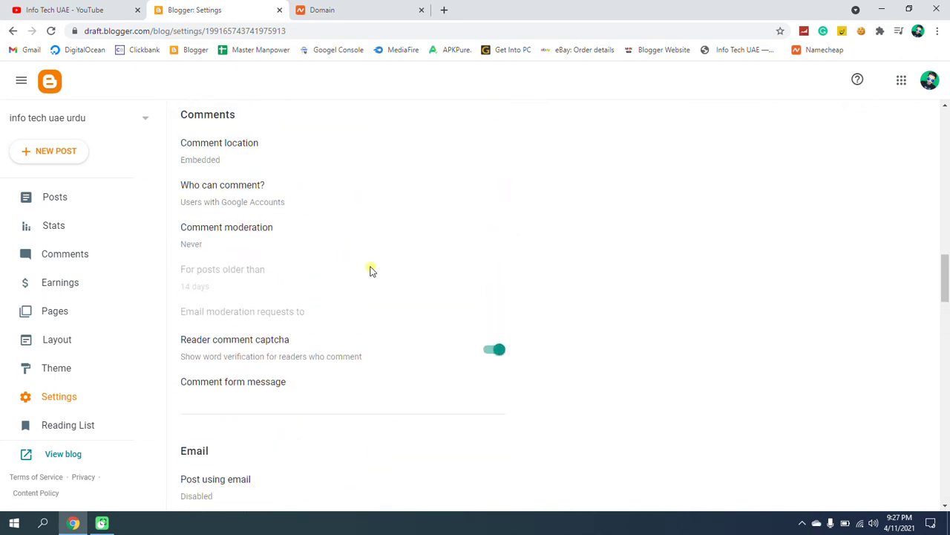
scroll(357, 272, "up", 7)
scroll(356, 272, "up", 5)
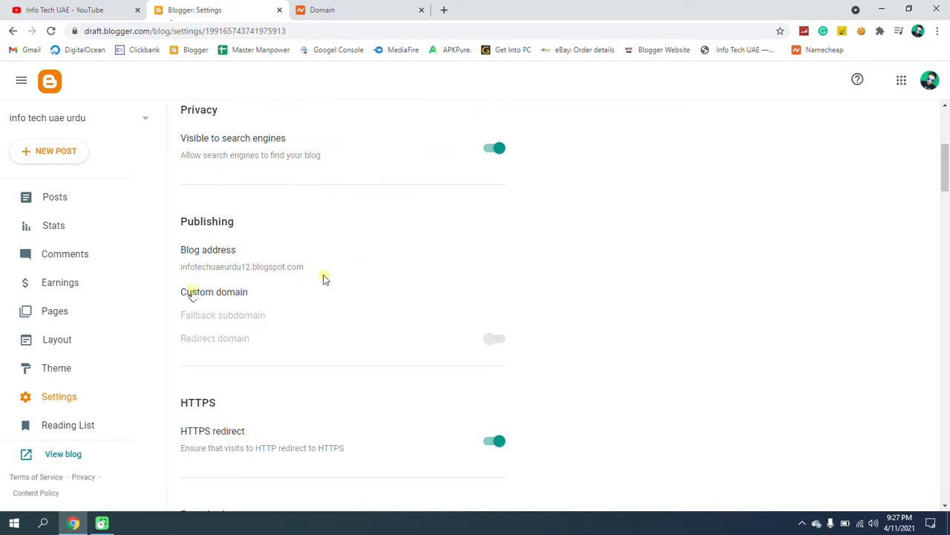
left_click(220, 291)
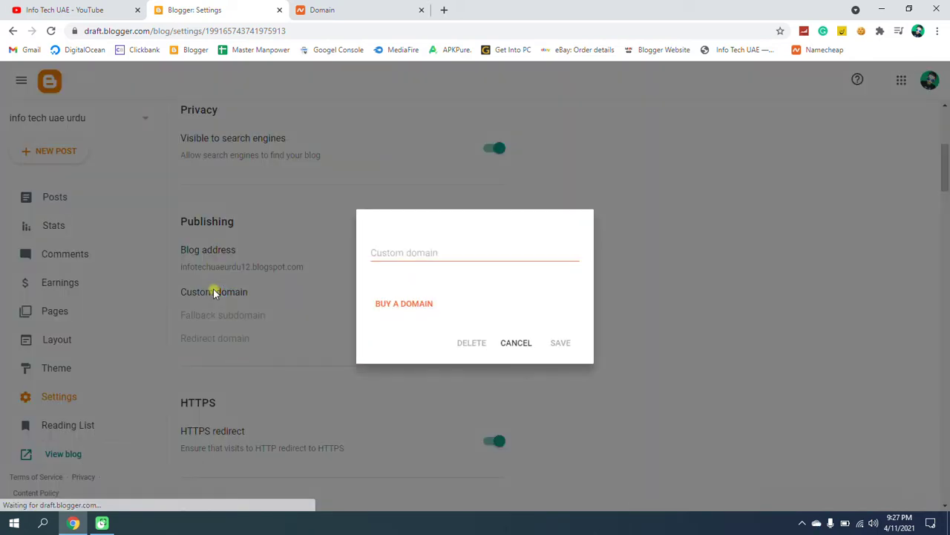
left_click(390, 250)
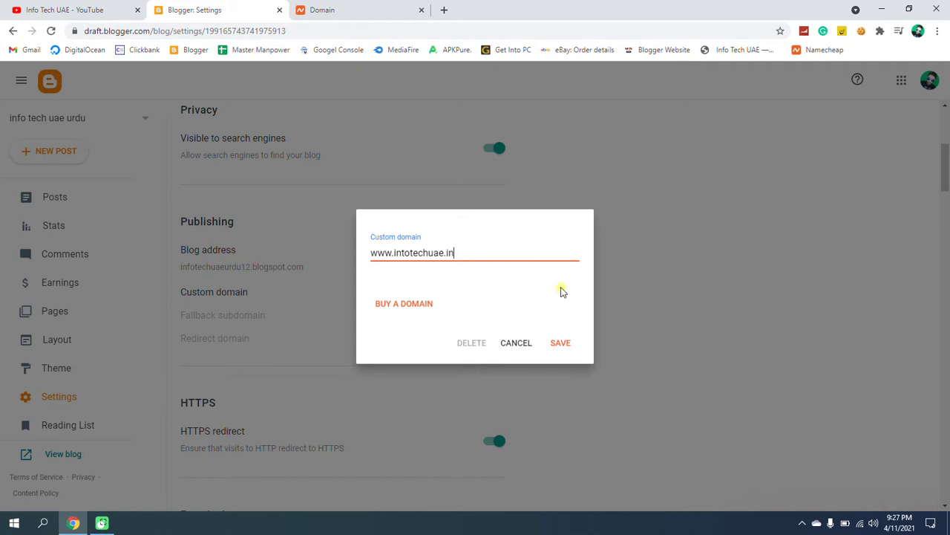
left_click(557, 345)
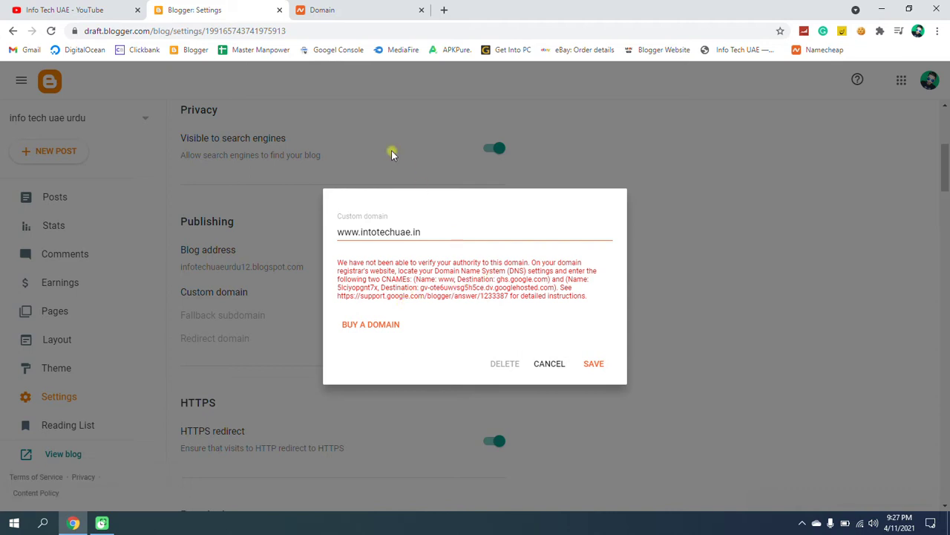
Step: Switch to Namecheap and open the host records in the advanced DNS settings of infotechuae.in
left_click(335, 10)
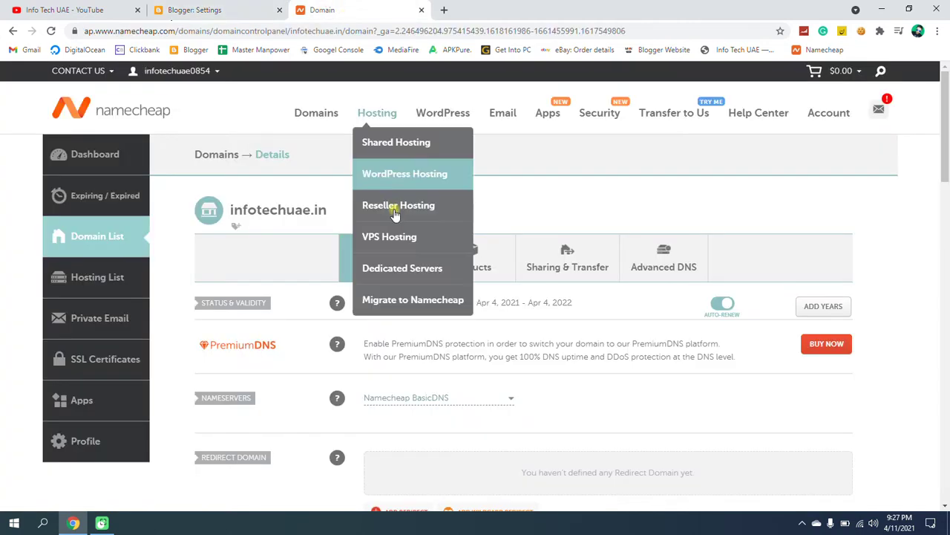
scroll(444, 322, "down", 1)
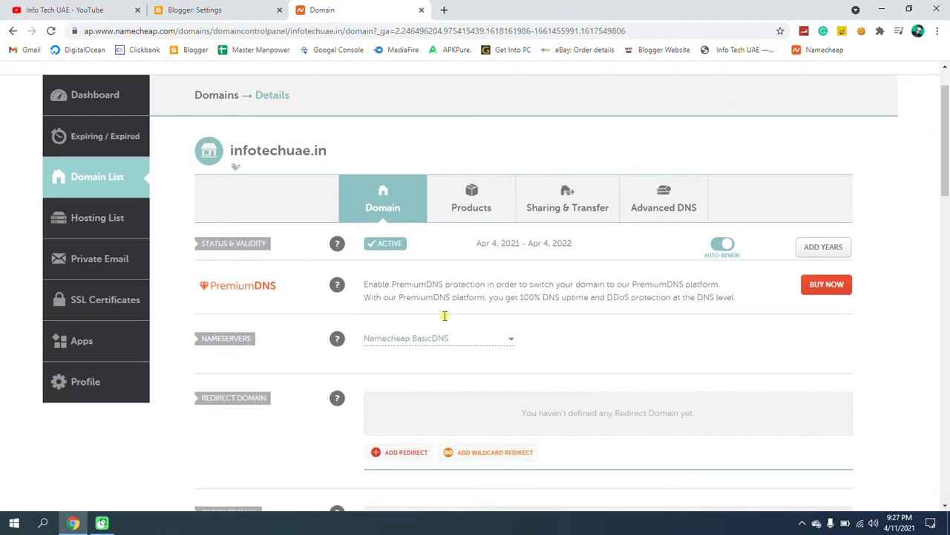
left_click(672, 197)
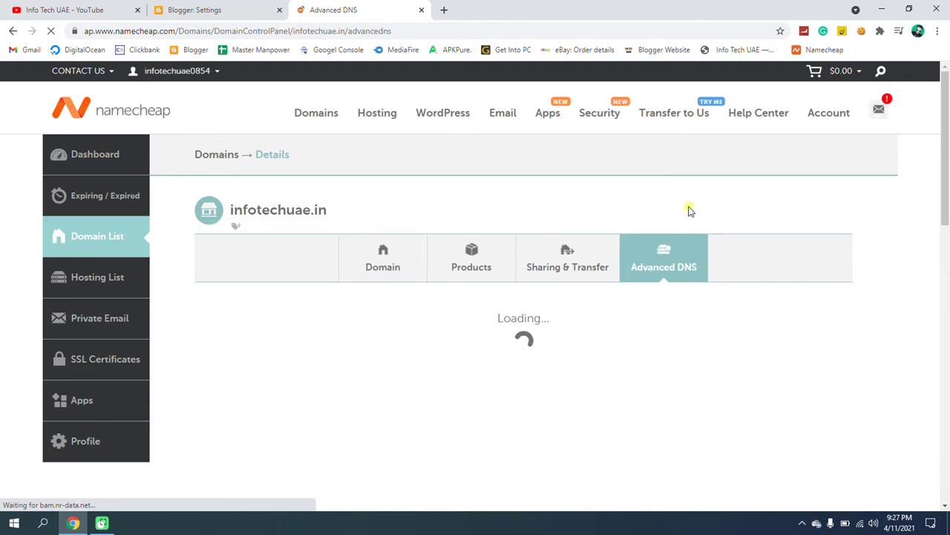
scroll(672, 207, "down", 1)
scroll(609, 226, "down", 1)
scroll(606, 227, "down", 1)
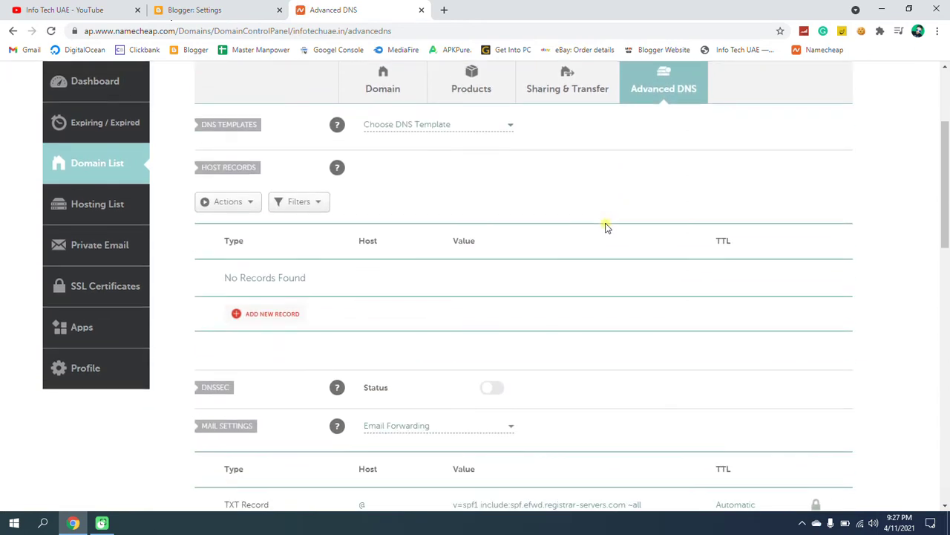
scroll(606, 227, "down", 2)
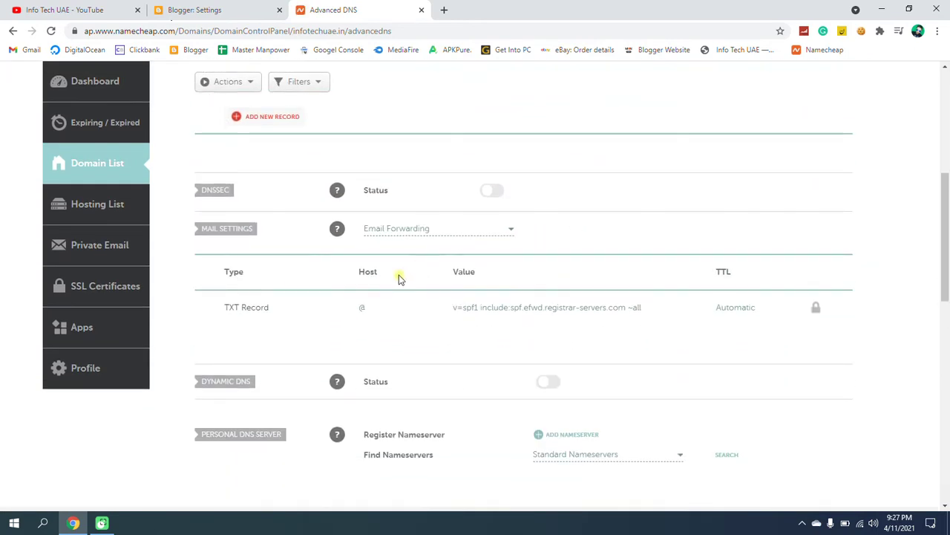
scroll(431, 238, "up", 3)
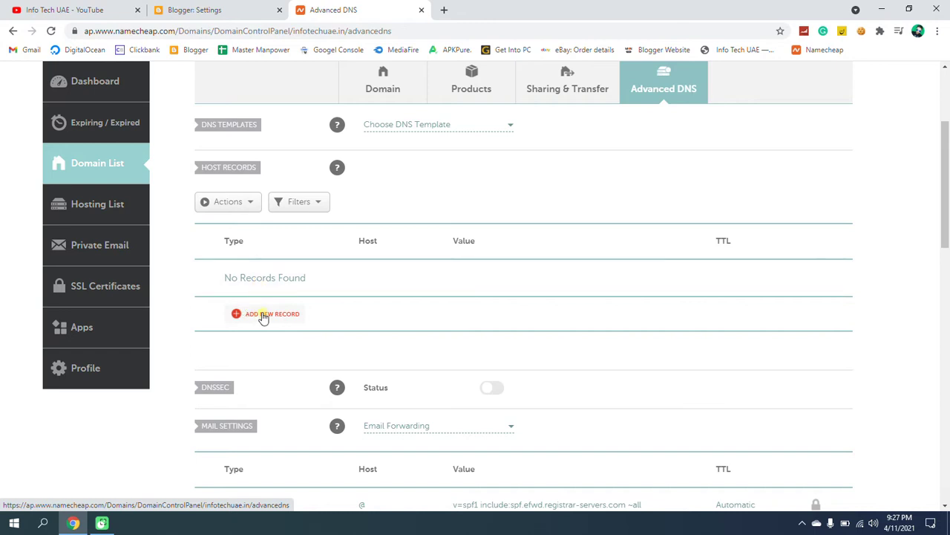
Step: Add a new host record and set its type to CNAME Record
left_click(265, 315)
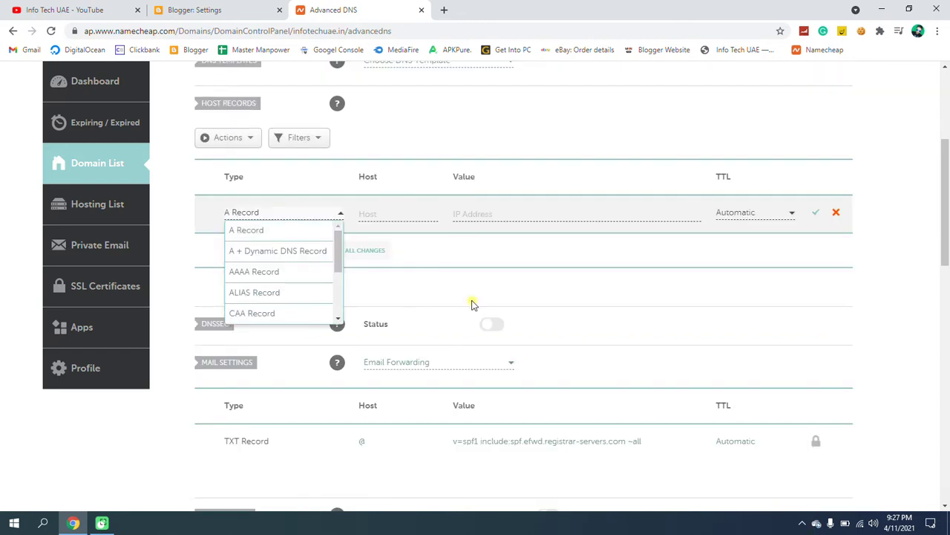
left_click(387, 213)
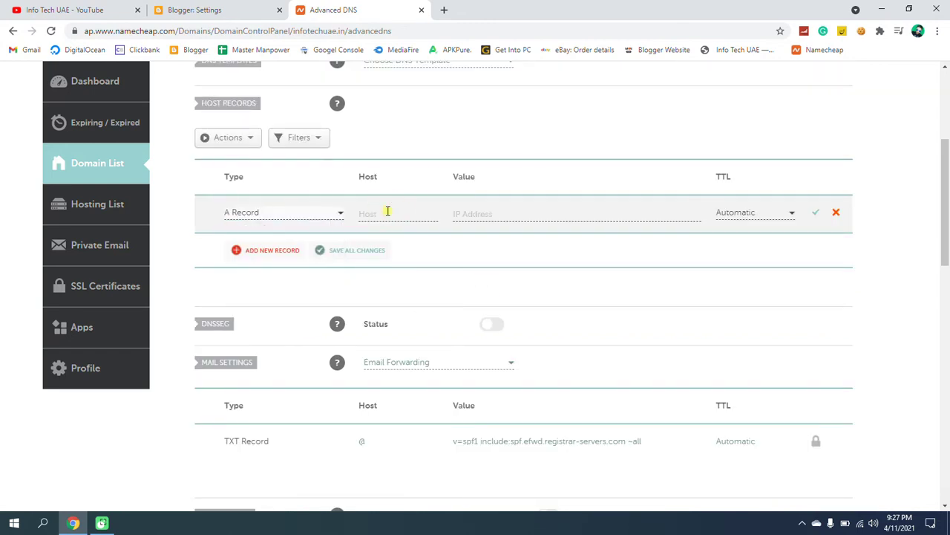
left_click(297, 214)
scroll(282, 268, "down", 1)
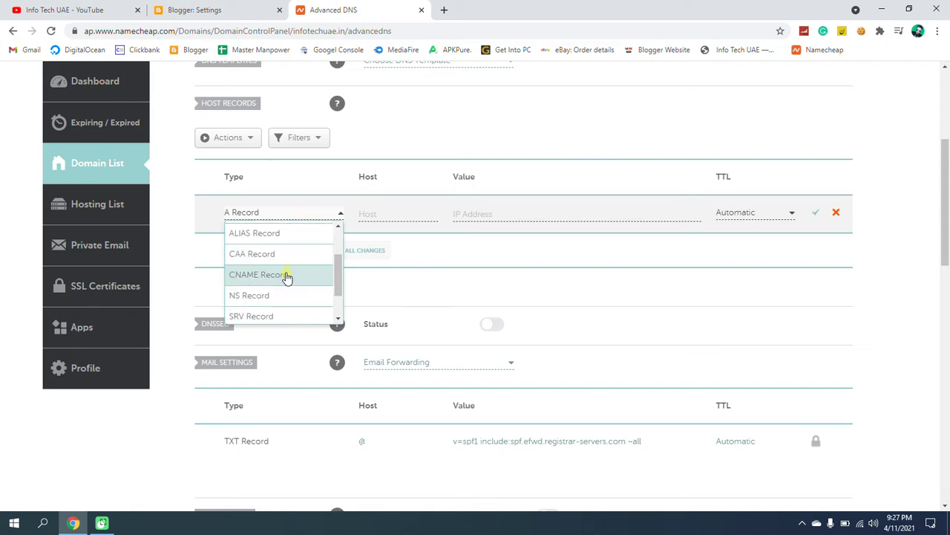
left_click(290, 276)
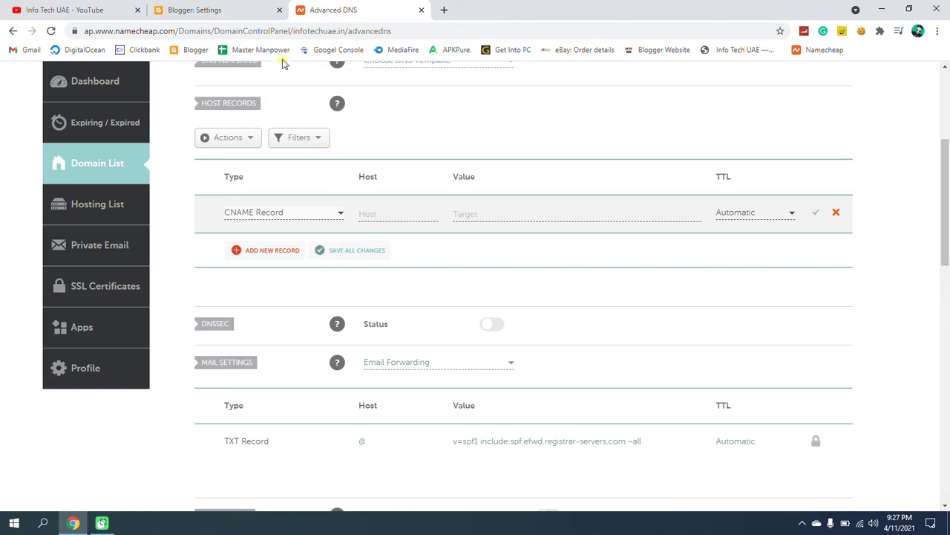
Step: Copy the first CNAME name, www, from Blogger's custom domain message into the Host of Namecheap's new record
left_click(197, 10)
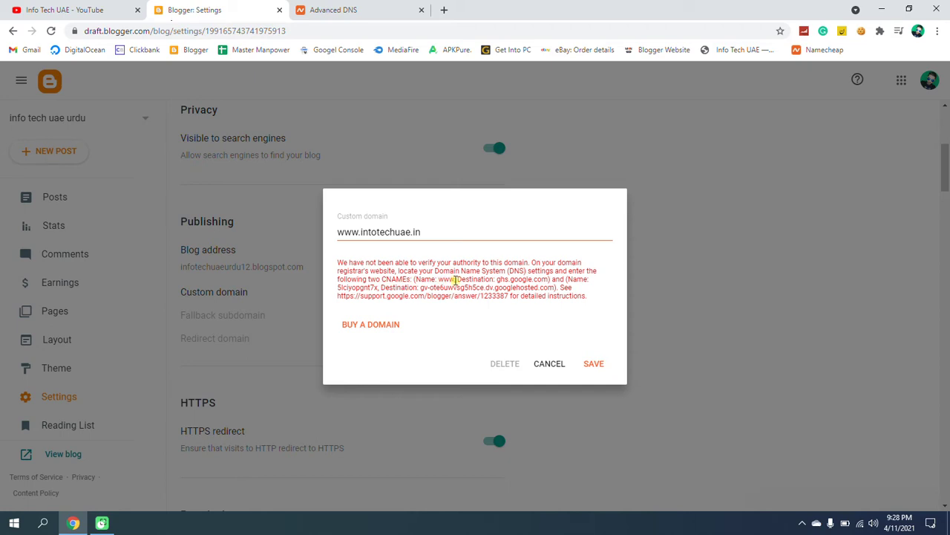
left_click_drag(449, 280, 439, 283)
key("ctrl+c")
left_click(349, 10)
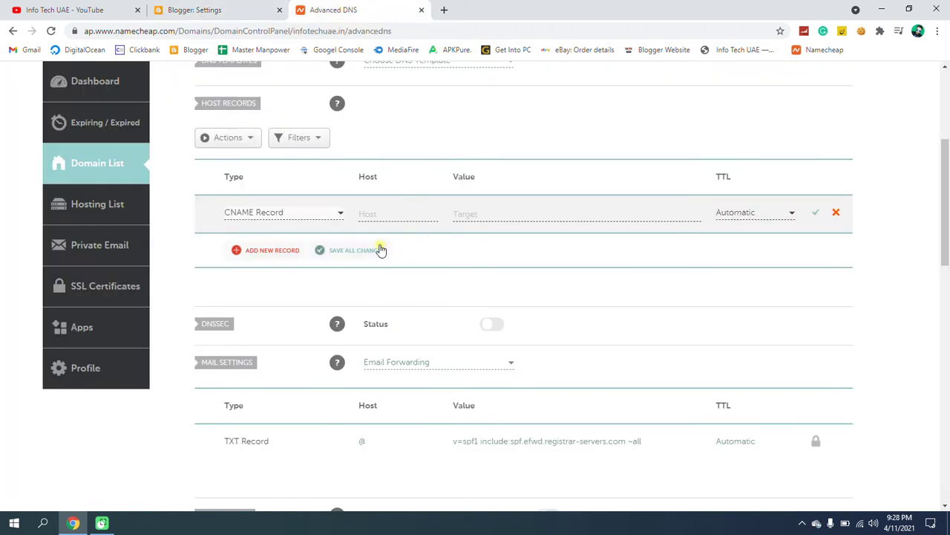
right_click(378, 214)
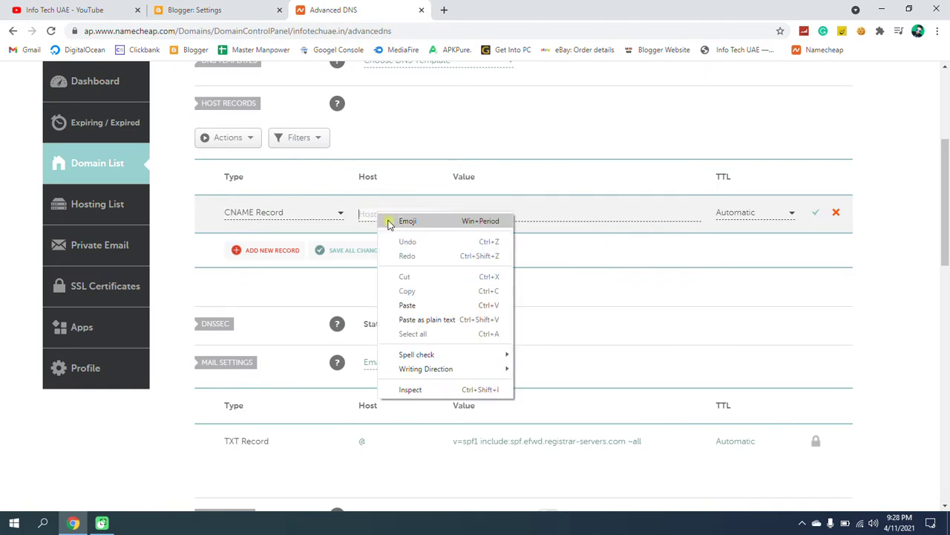
left_click(409, 305)
Step: Copy the first CNAME destination, ghs.google.com, from Blogger's message into the www record's Value in Namecheap and save the record
left_click(223, 10)
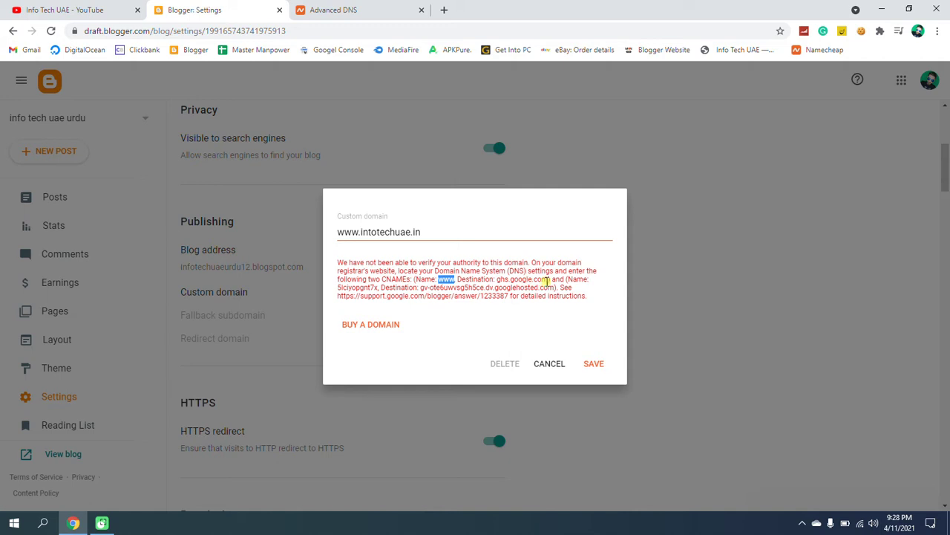
left_click_drag(549, 280, 496, 281)
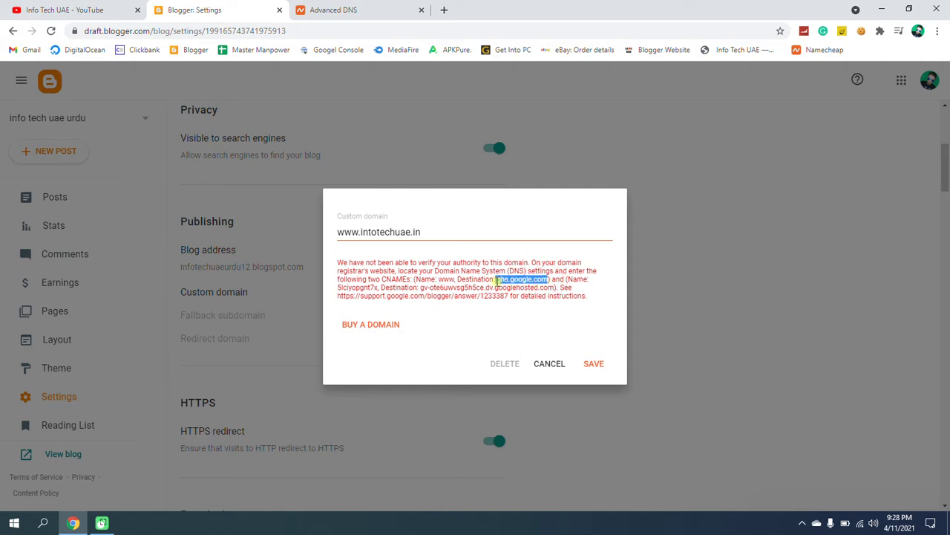
right_click(499, 281)
left_click(517, 290)
left_click(350, 9)
left_click(476, 217)
right_click(482, 214)
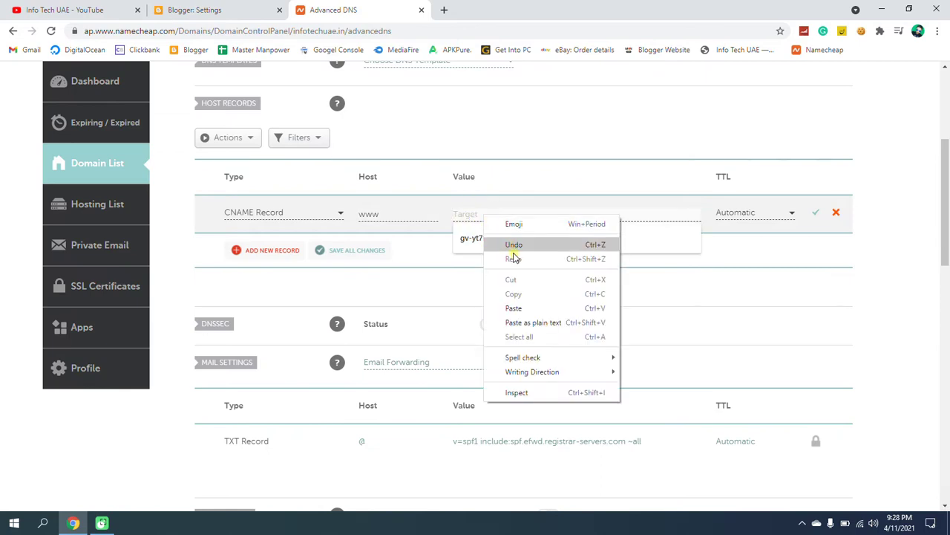
left_click(528, 308)
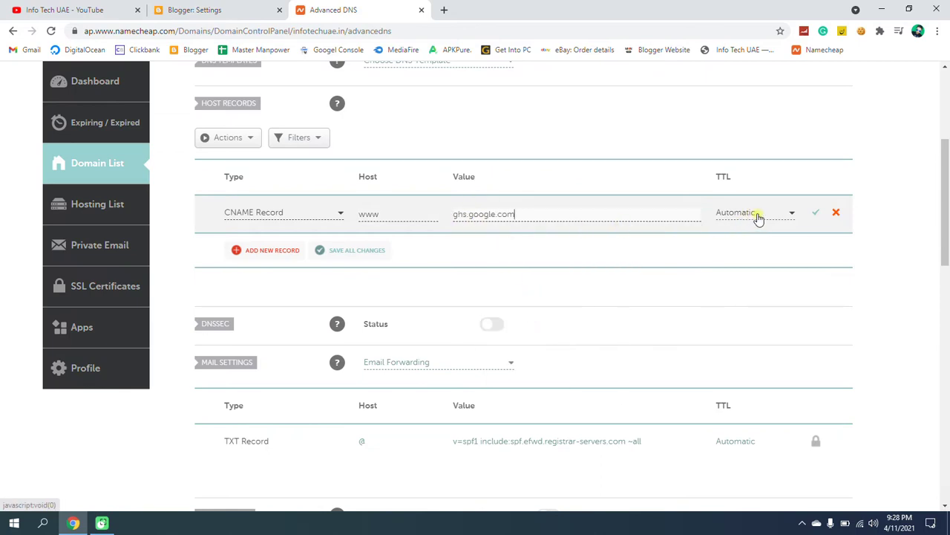
left_click(819, 214)
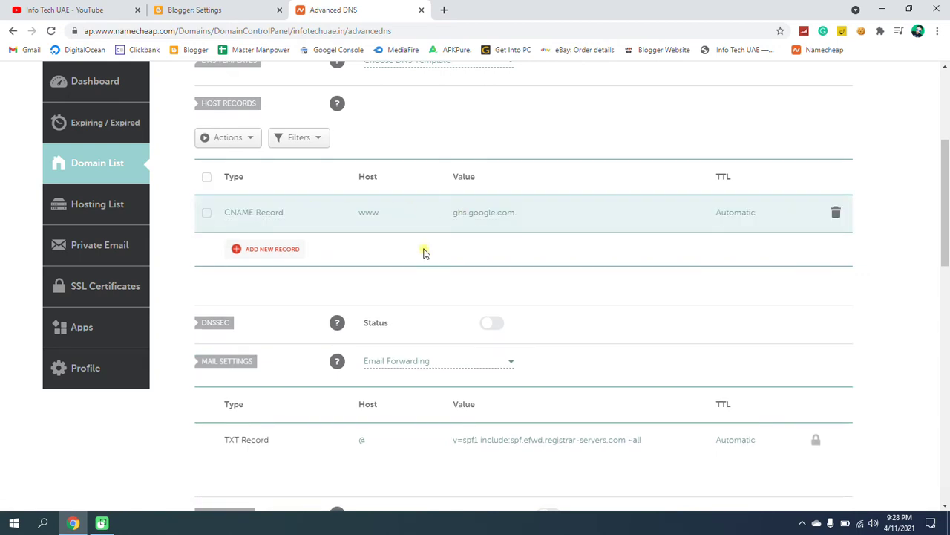
Step: Copy the second CNAME name from Blogger's message into the Host of a new CNAME Record in Namecheap
left_click(199, 10)
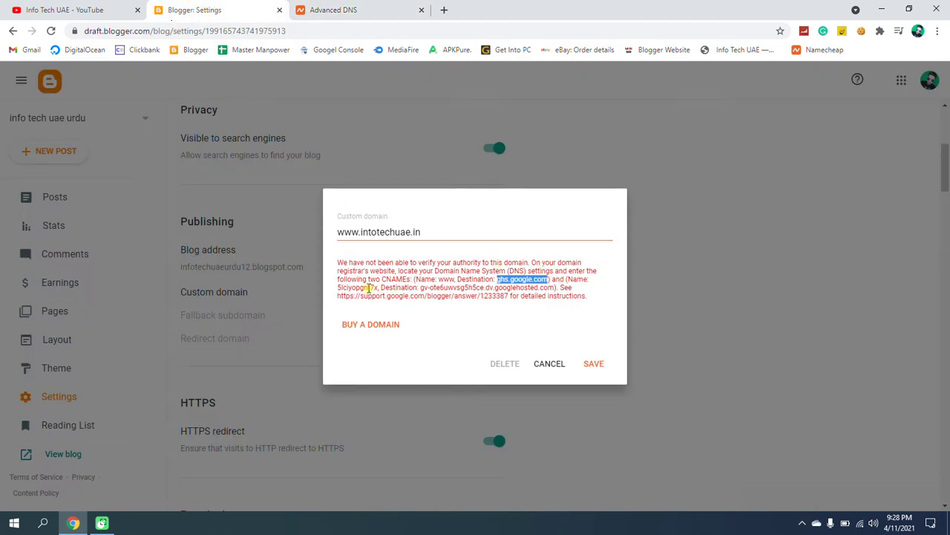
left_click_drag(378, 287, 344, 287)
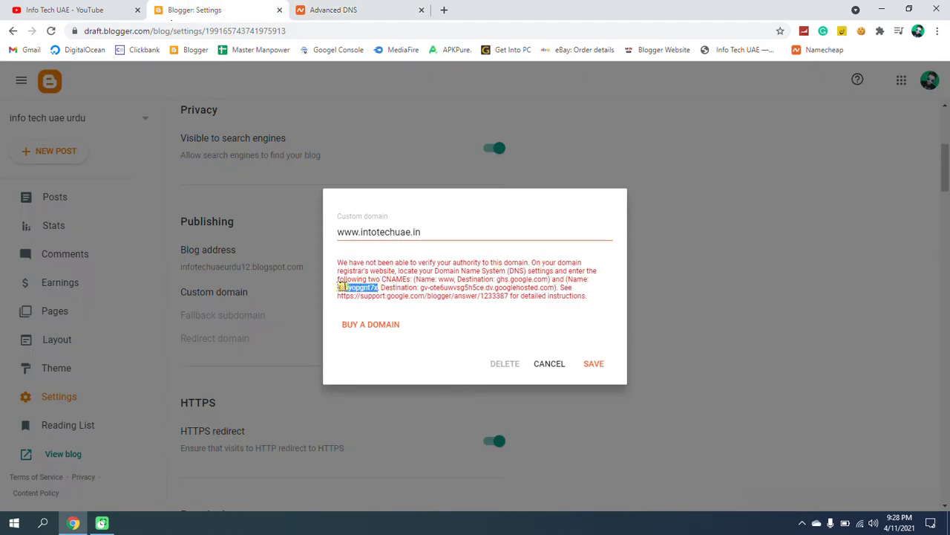
right_click(341, 289)
left_click(360, 8)
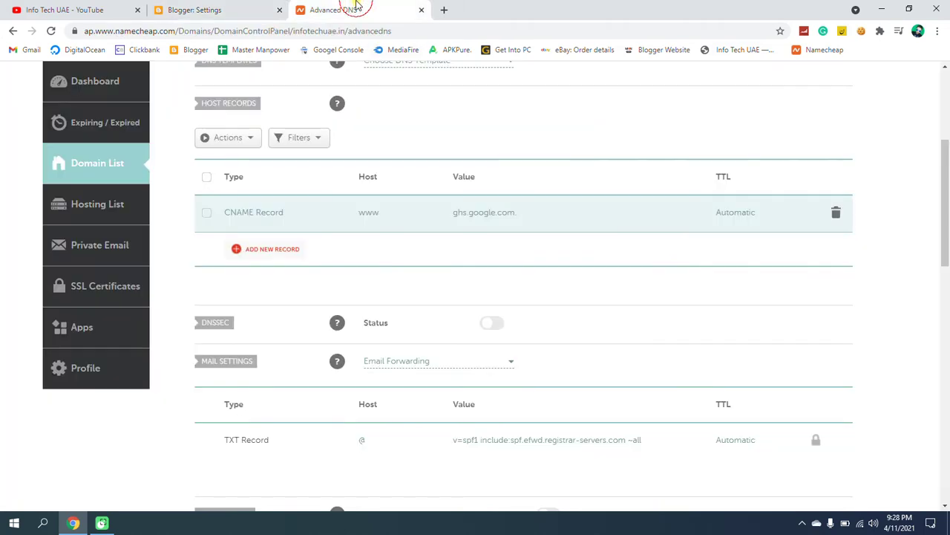
left_click(252, 248)
scroll(289, 314, "down", 3)
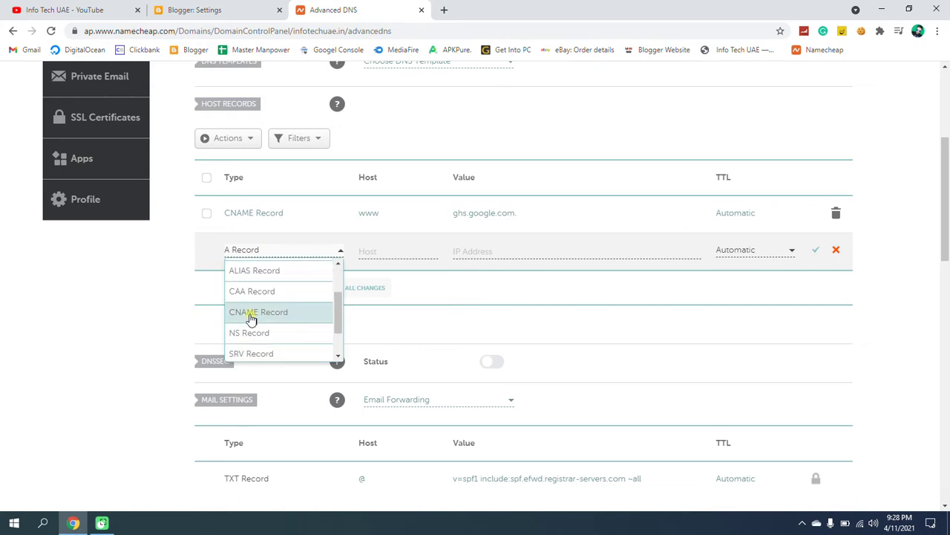
left_click(279, 312)
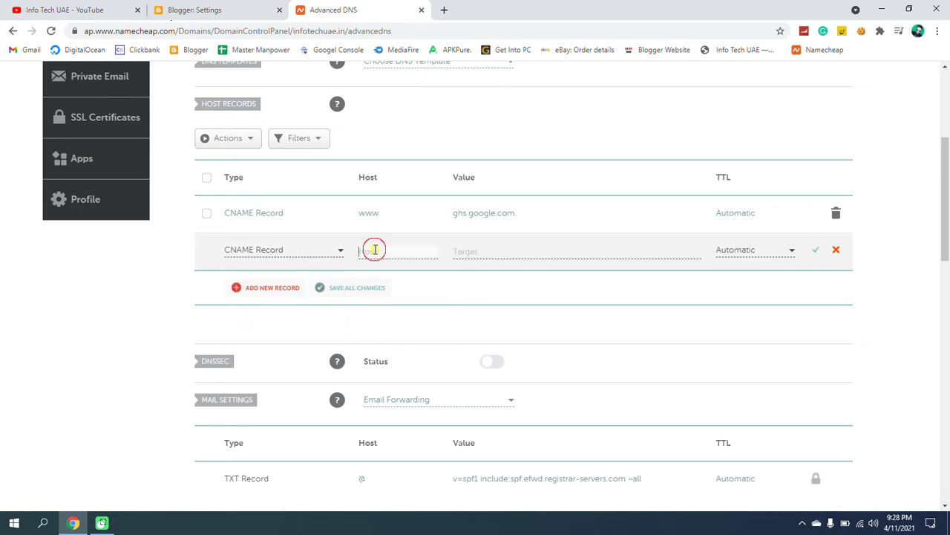
right_click(371, 251)
left_click(401, 342)
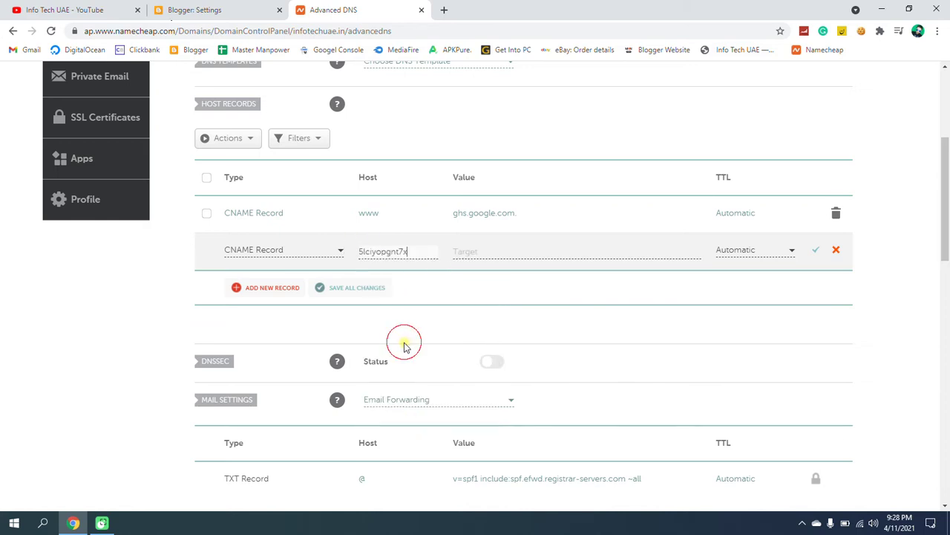
Step: Copy the second CNAME destination from Blogger's message into the new record's Value in Namecheap and save the record
left_click(264, 16)
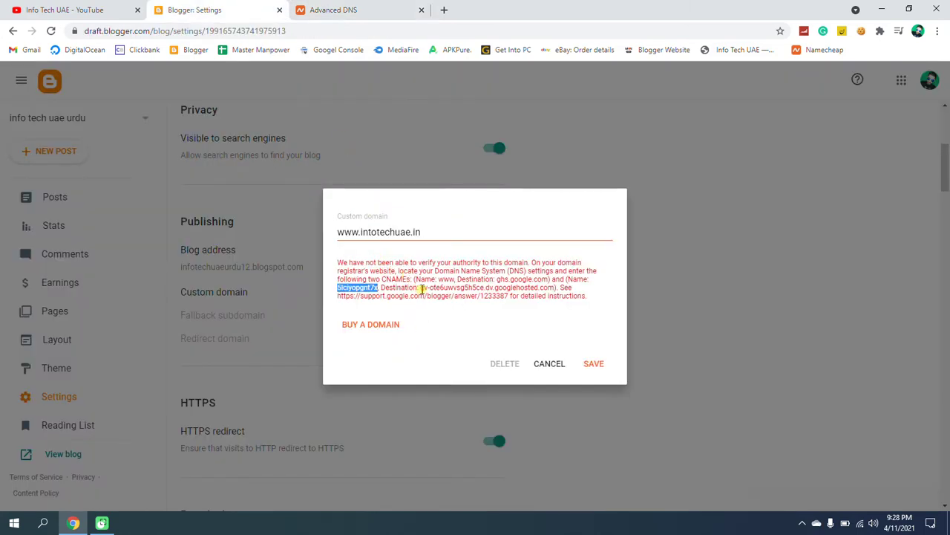
left_click_drag(421, 289, 556, 288)
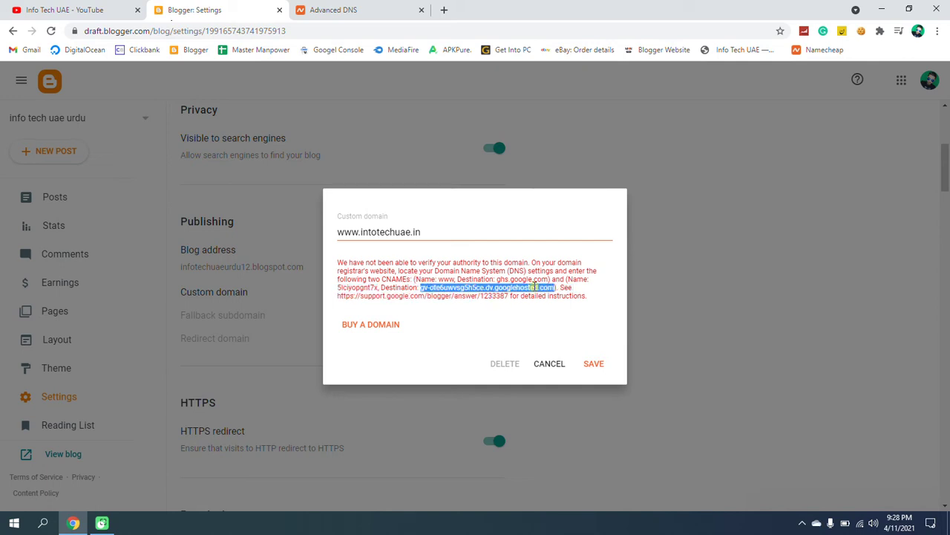
right_click(536, 288)
left_click(549, 295)
left_click(327, 9)
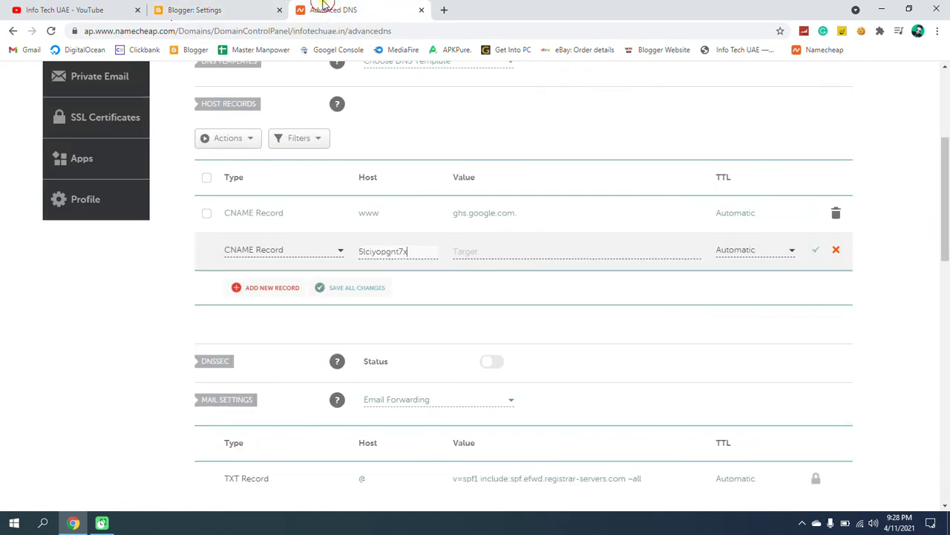
left_click(466, 251)
right_click(466, 251)
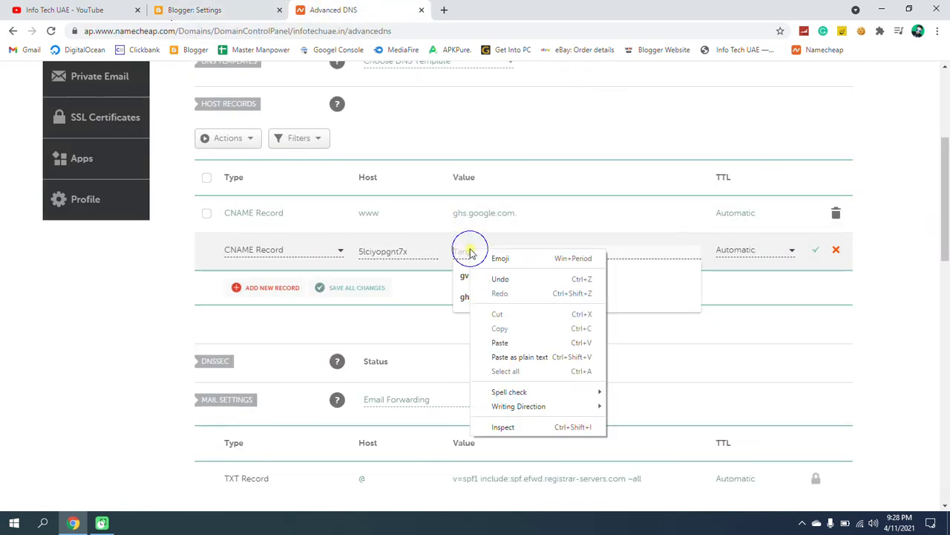
left_click(501, 342)
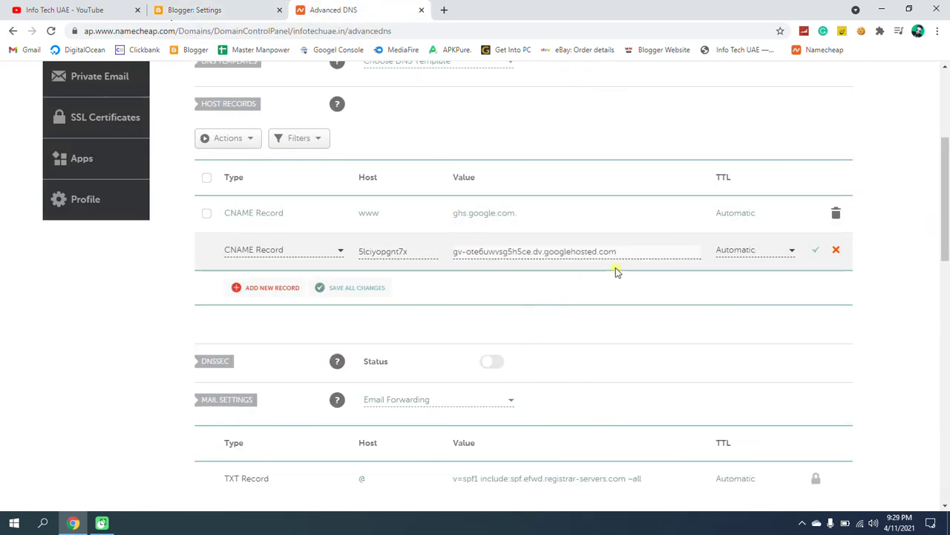
left_click(818, 253)
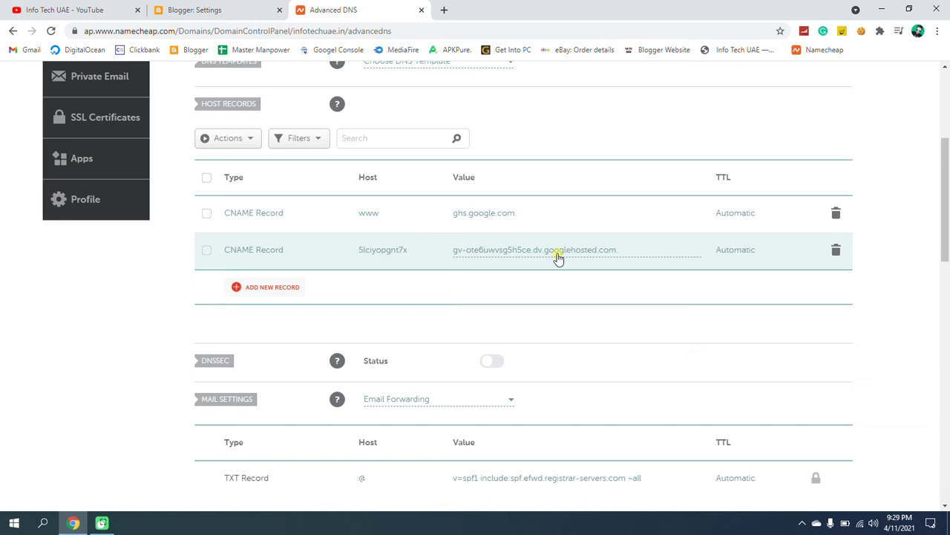
Step: Enable DNSSEC and Dynamic DNS for infotechuae.in in the advanced DNS settings
scroll(558, 257, "down", 2)
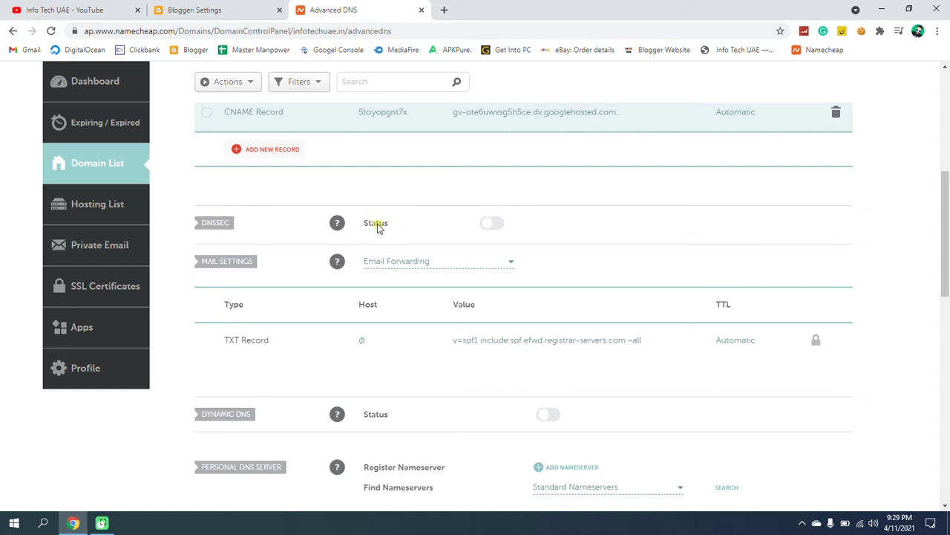
left_click(494, 225)
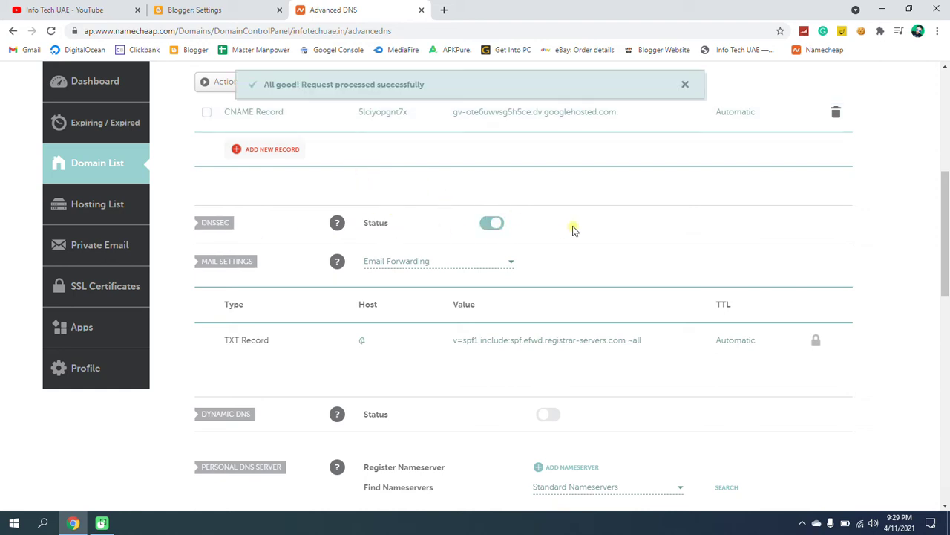
scroll(572, 228, "down", 1)
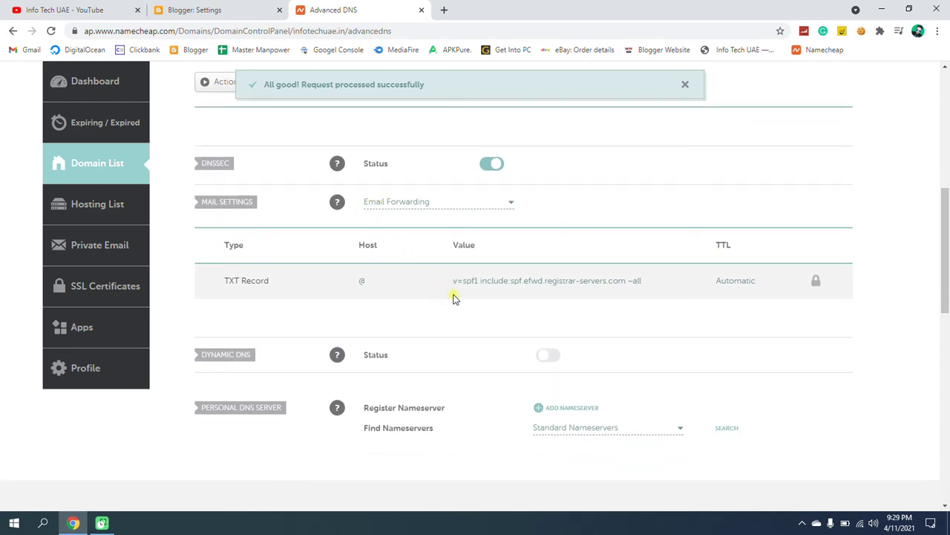
scroll(435, 340, "down", 1)
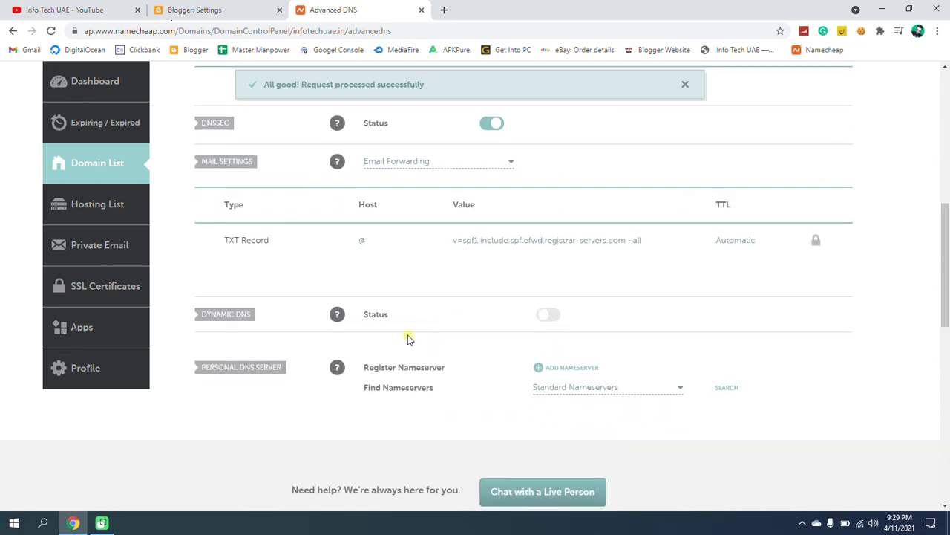
left_click(547, 319)
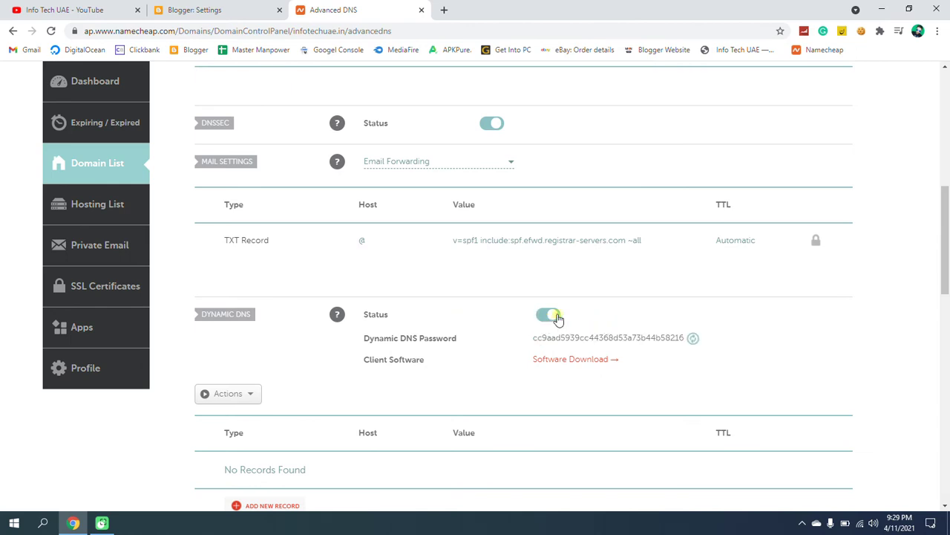
scroll(583, 318, "up", 1)
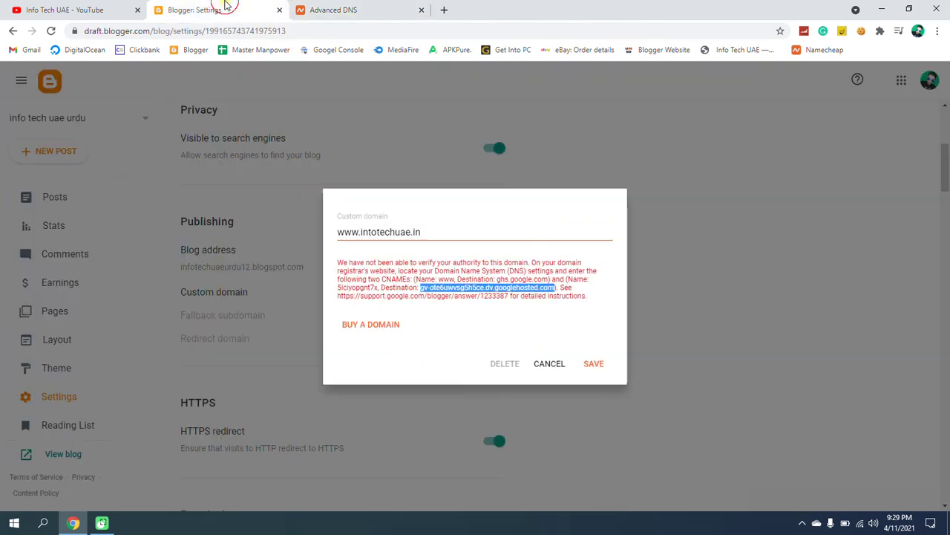
left_click(236, 10)
left_click(456, 229)
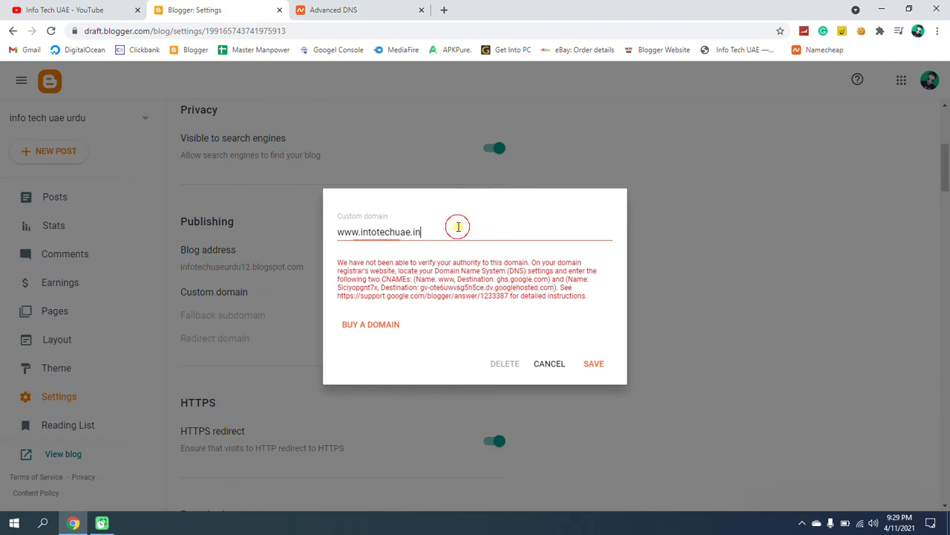
left_click(594, 363)
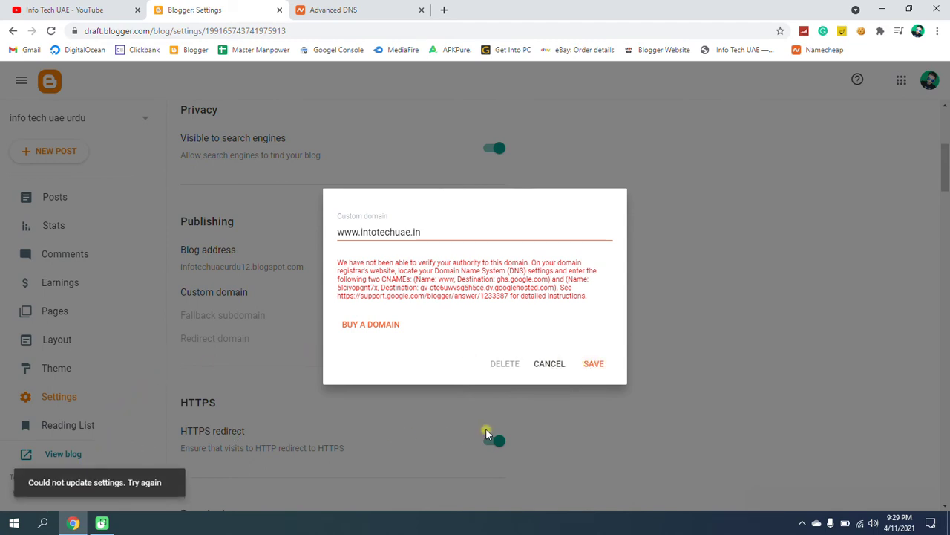
left_click(545, 365)
left_click(51, 31)
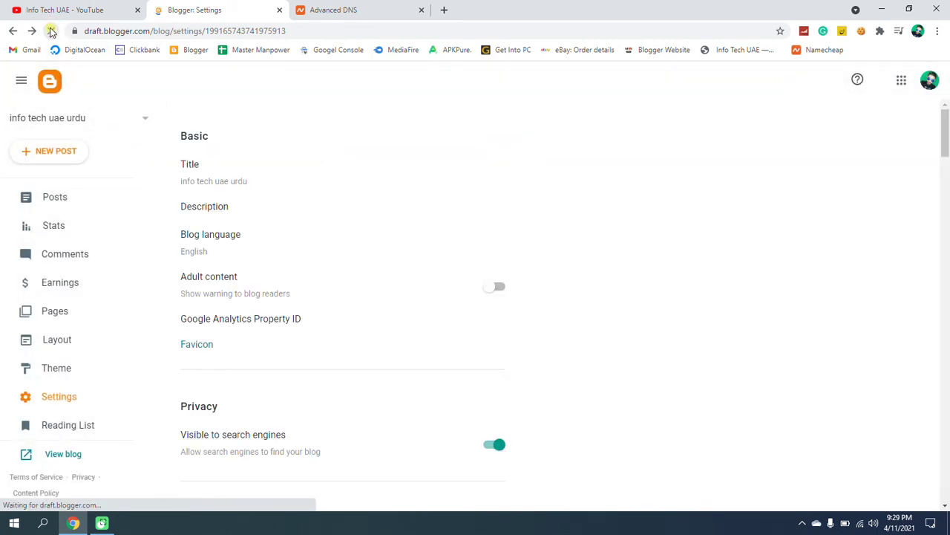
Step: Open Blogger's Custom domain setting and copy the domain name infotechuae.in from its Namecheap details page
scroll(407, 265, "down", 5)
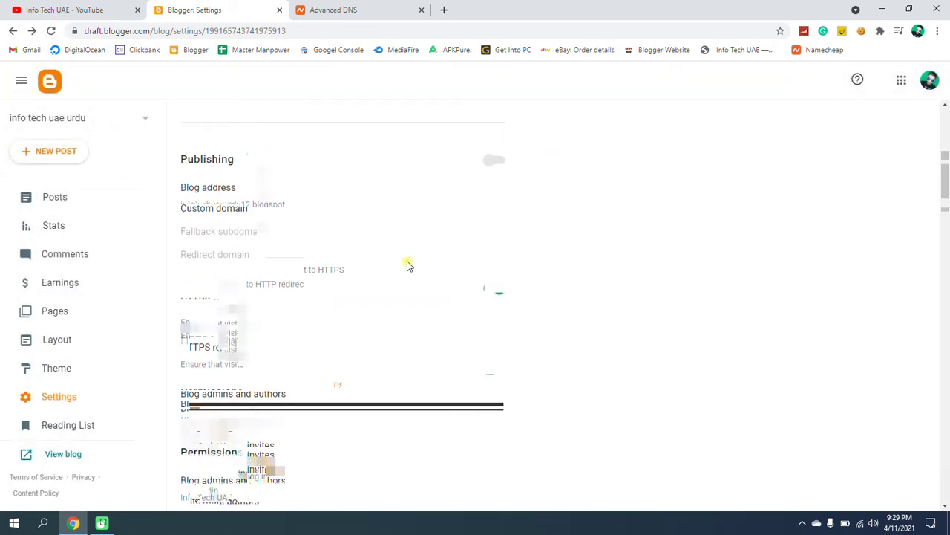
left_click(210, 232)
left_click(401, 255)
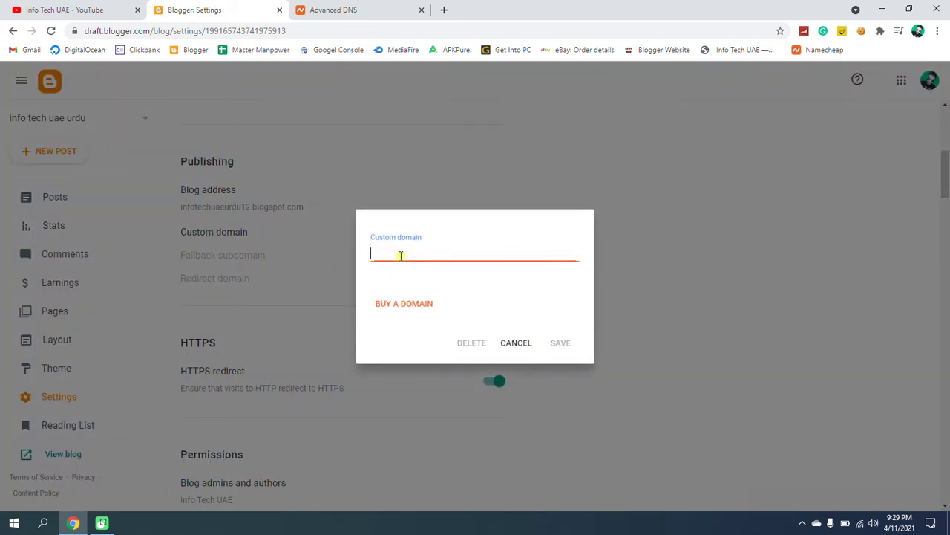
left_click(349, 10)
scroll(421, 265, "up", 8)
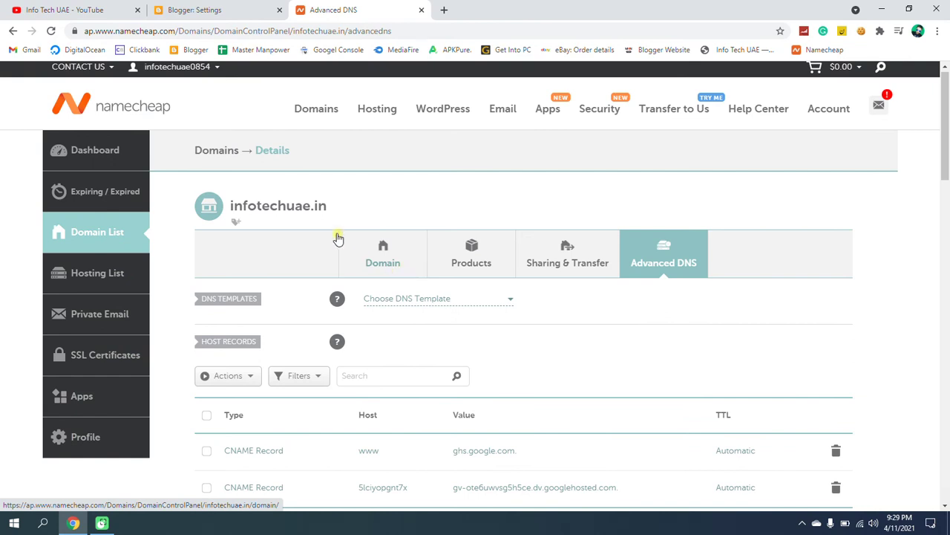
left_click_drag(329, 206, 232, 206)
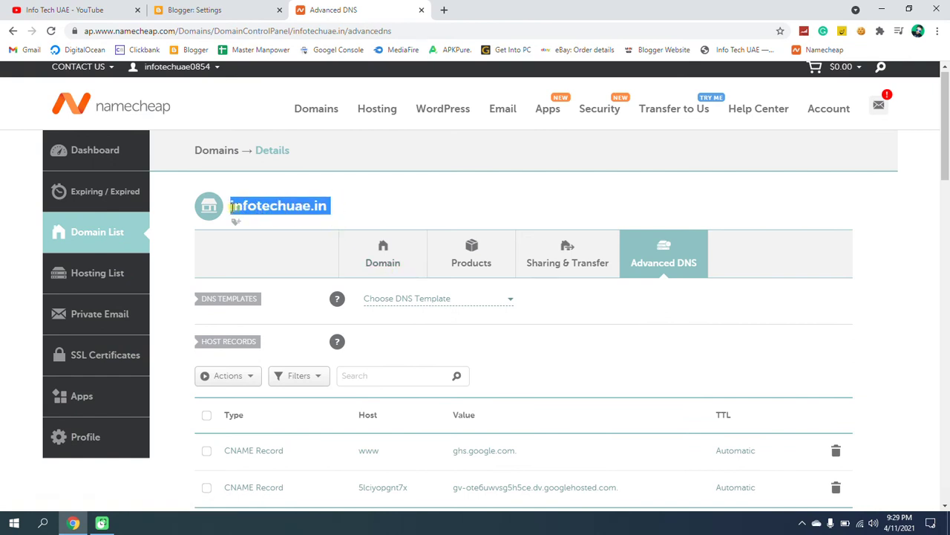
right_click(247, 208)
left_click(263, 216)
left_click(236, 10)
type("www")
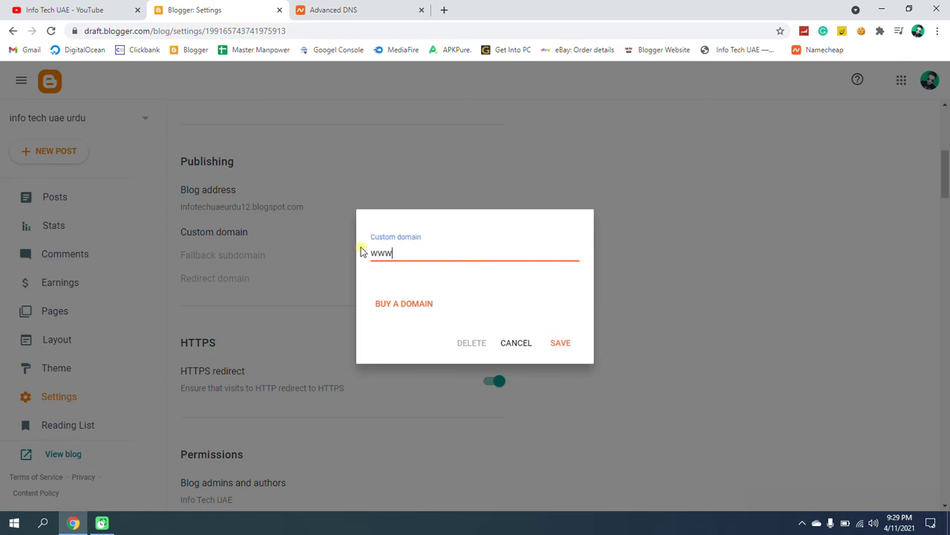
type(".")
key("ctrl+v")
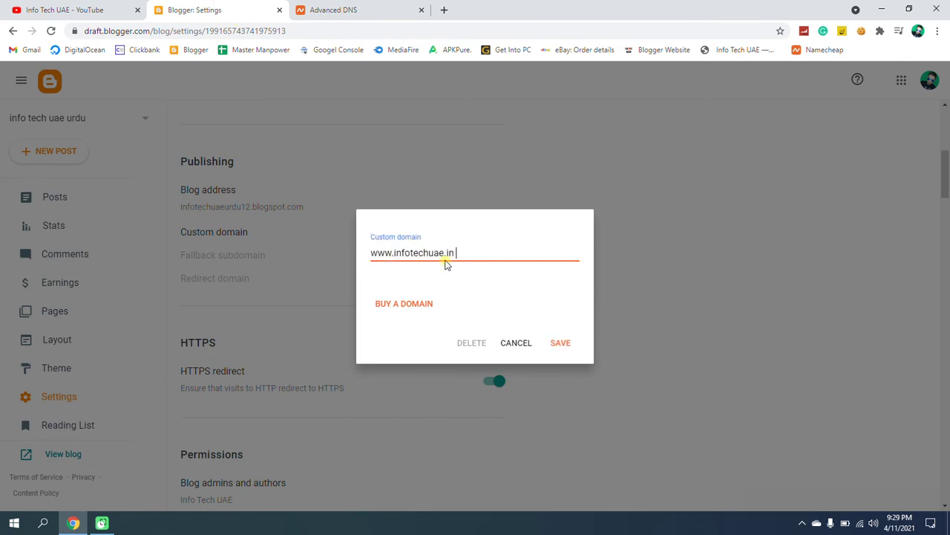
left_click(562, 344)
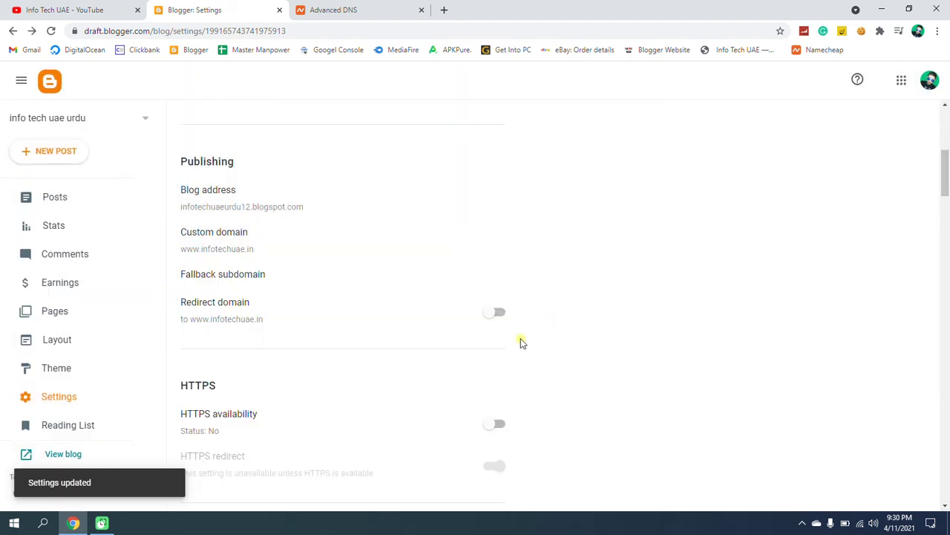
left_click(496, 314)
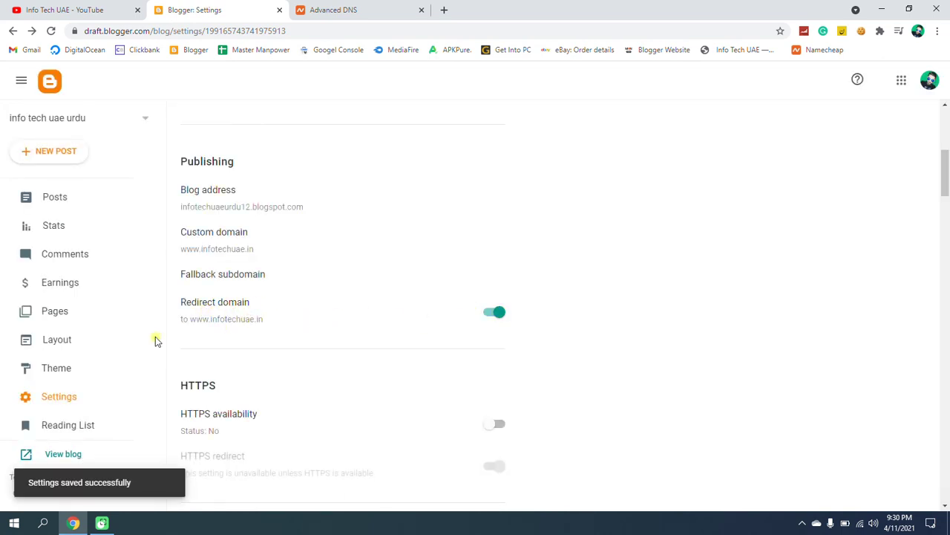
left_click(64, 455)
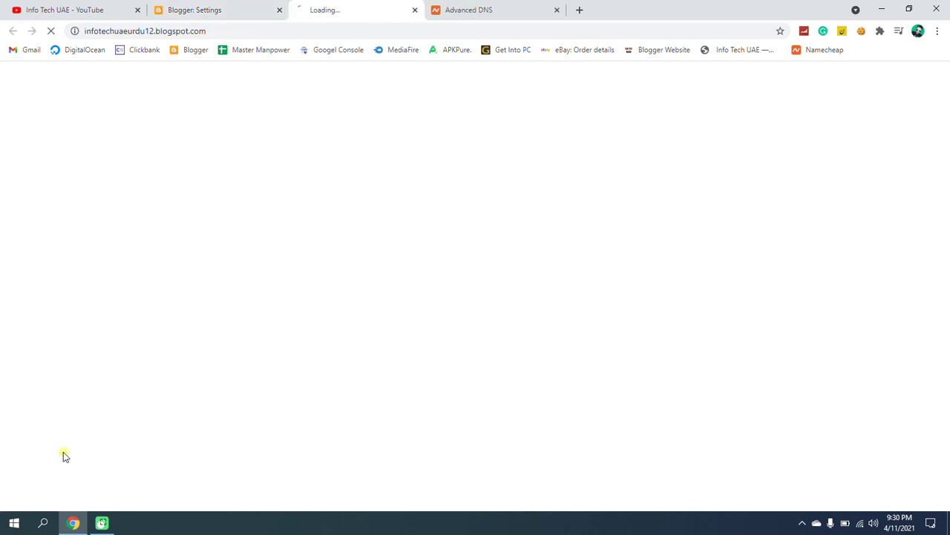